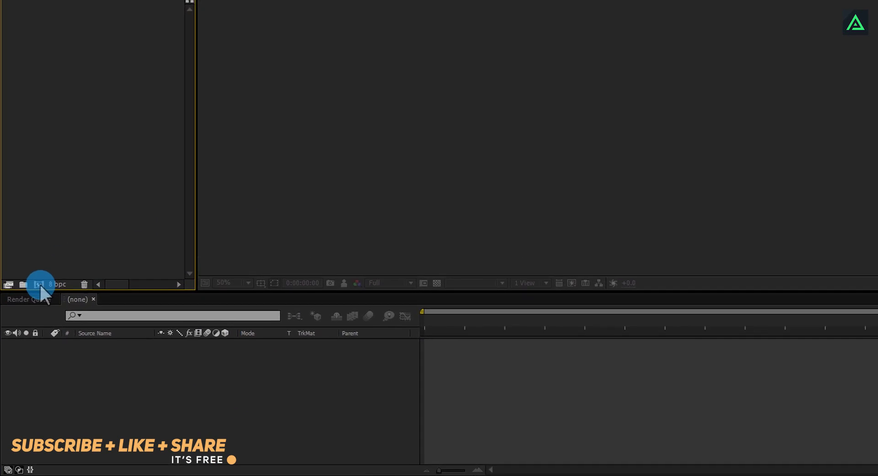
# Step: Create a new composition named Flip Text Animation
pyautogui.click(33, 311)
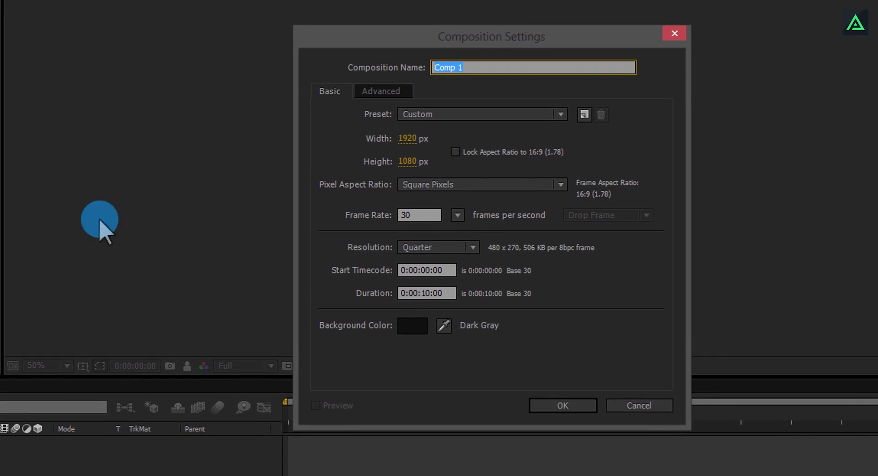
pyautogui.write('Flip Text Animation')
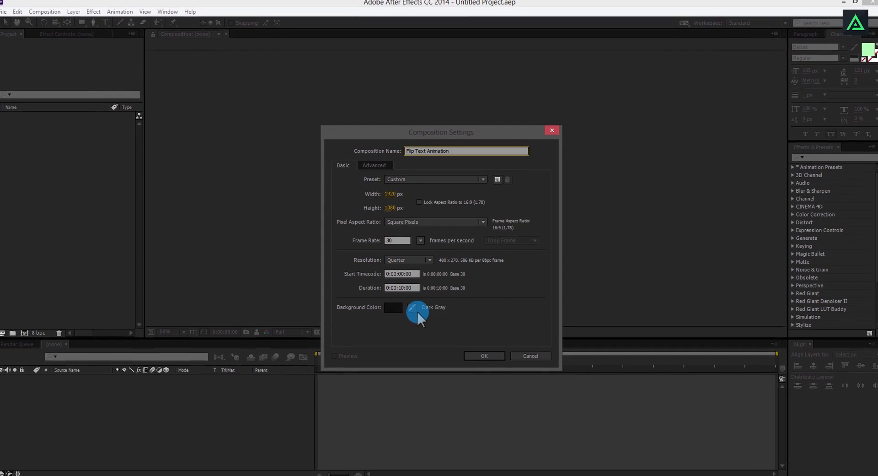
pyautogui.click(479, 356)
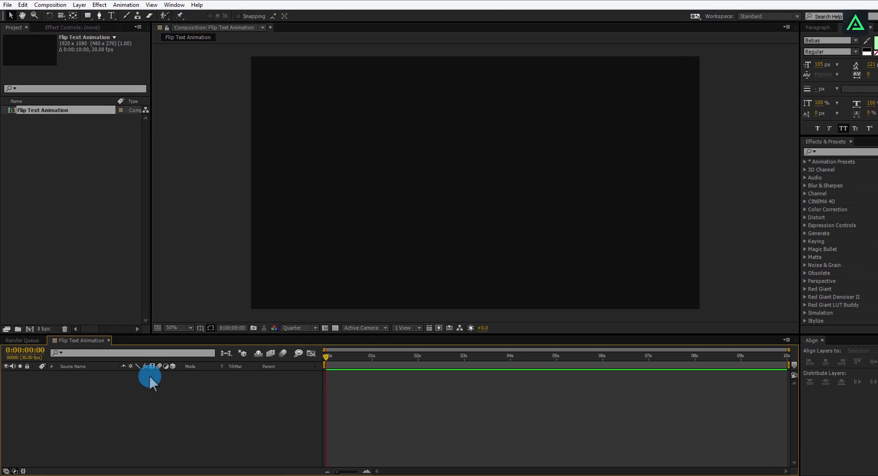
# Step: Add a full-frame solid named Background coloured 0CB684
pyautogui.rightClick(121, 393)
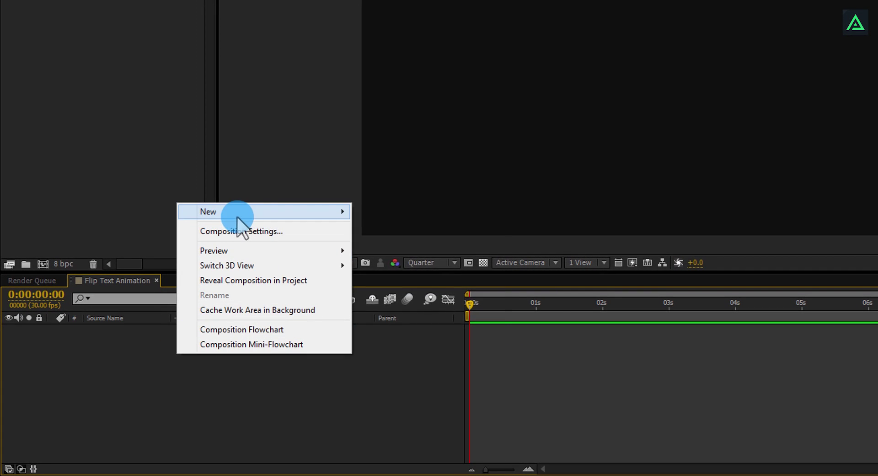
pyautogui.moveTo(237, 214)
pyautogui.click(424, 247)
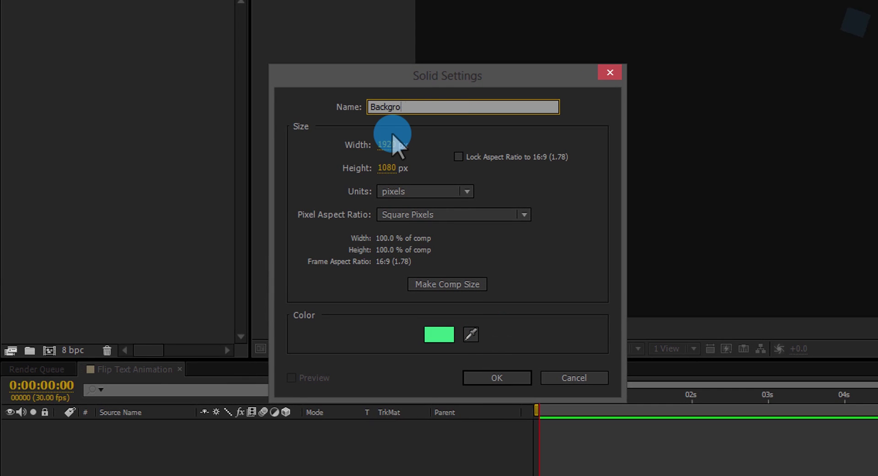
pyautogui.click(439, 334)
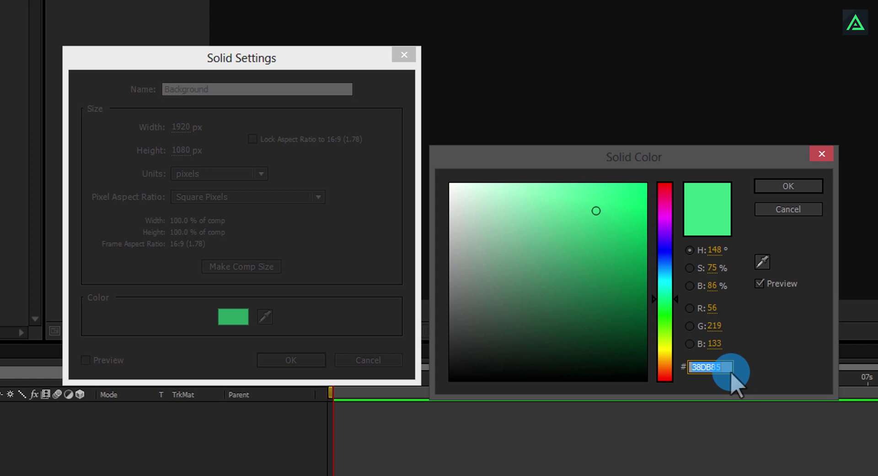
pyautogui.write('0CB684')
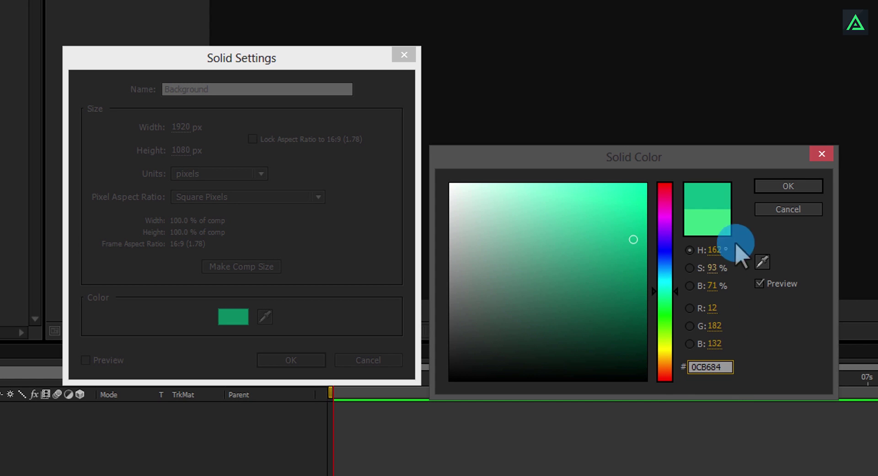
pyautogui.click(786, 187)
pyautogui.click(309, 359)
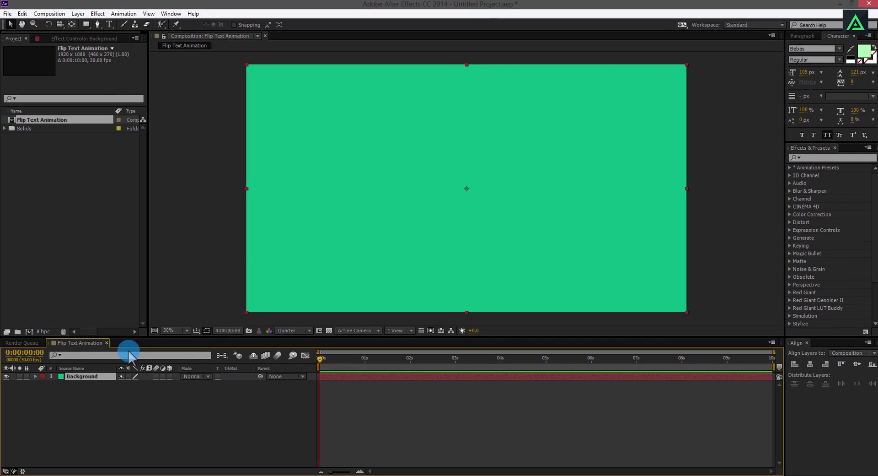
# Step: Add a second full-frame solid named Lines in darker green 1BA179
pyautogui.rightClick(121, 392)
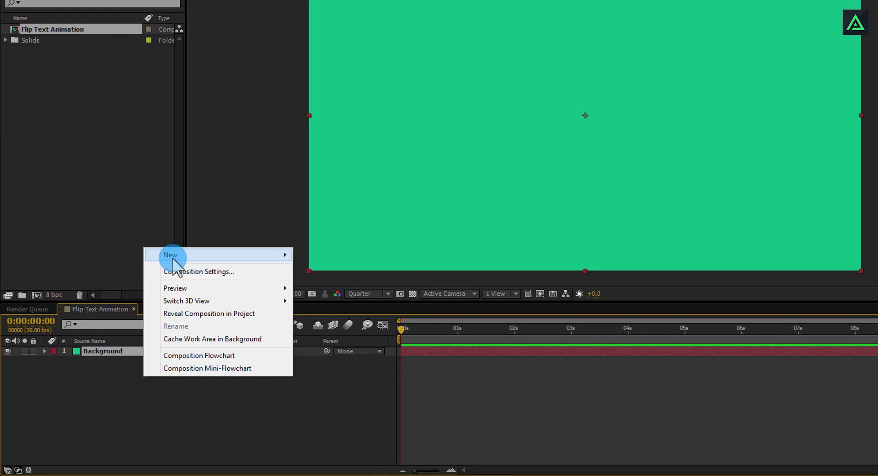
pyautogui.moveTo(172, 256)
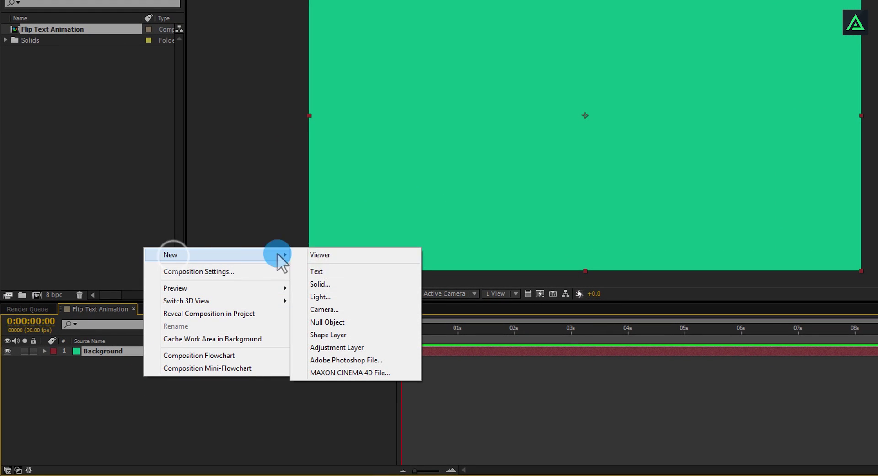
pyautogui.click(333, 286)
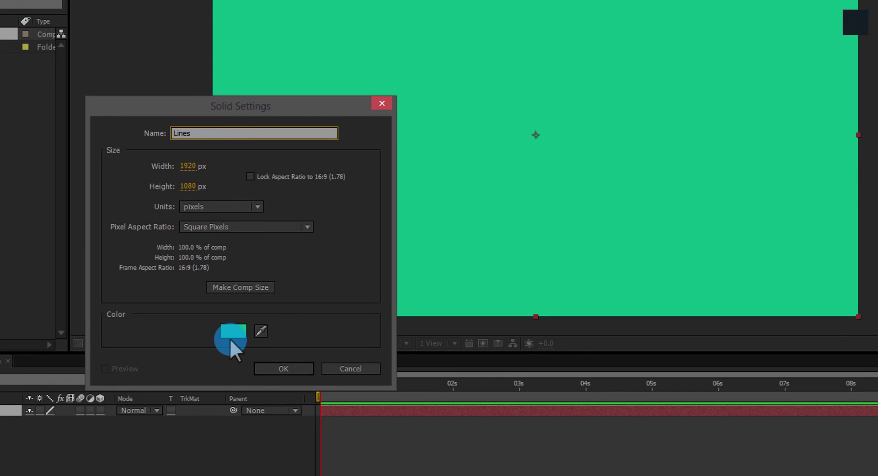
pyautogui.click(233, 330)
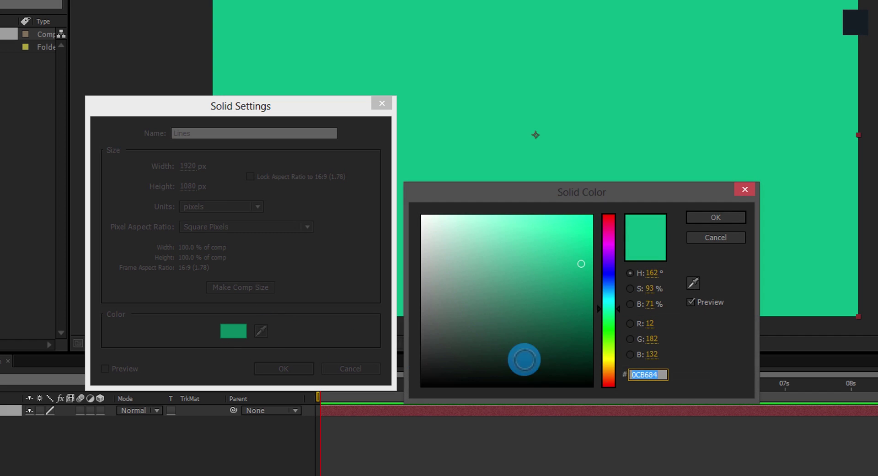
pyautogui.write('1BA179')
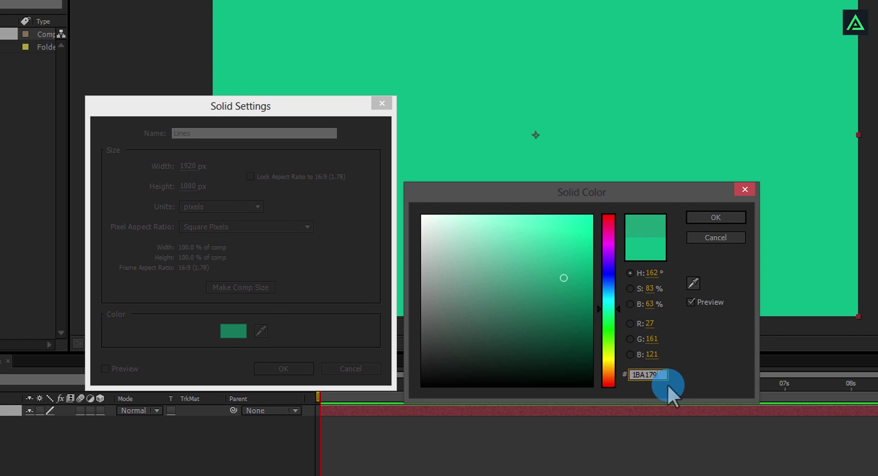
pyautogui.click(709, 217)
pyautogui.click(288, 369)
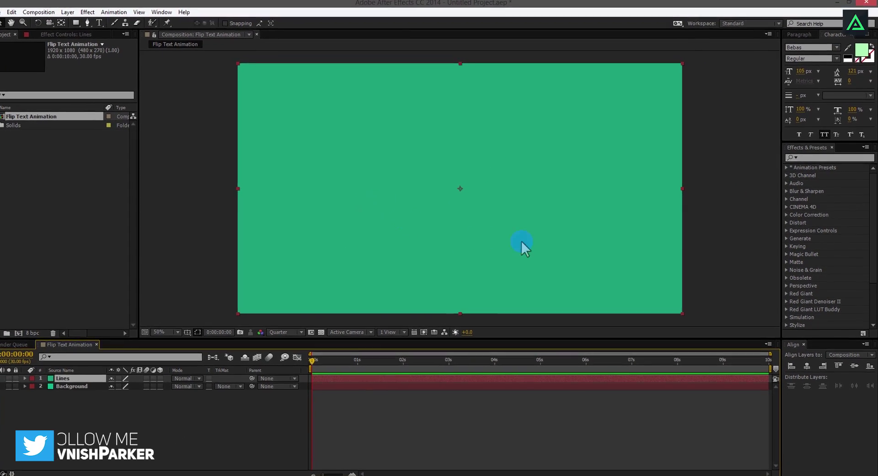
# Step: Apply Venetian Blinds to Lines with 20% completion, 45° direction and width 20
pyautogui.click(817, 158)
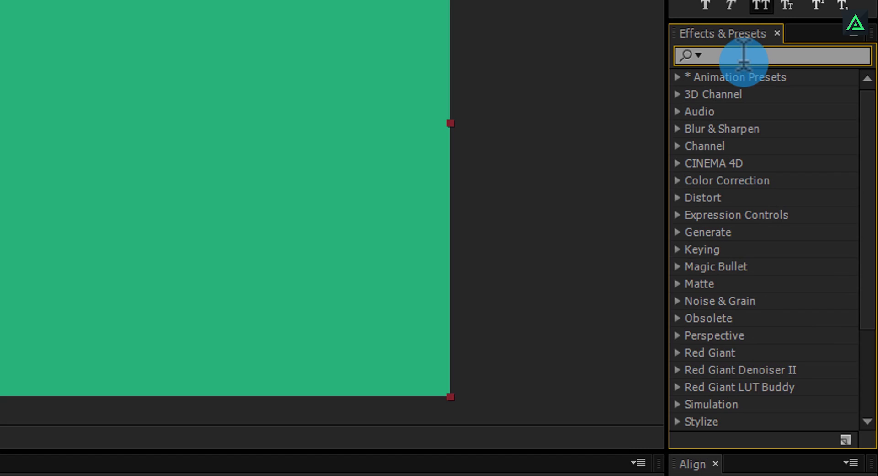
pyautogui.write('blinds')
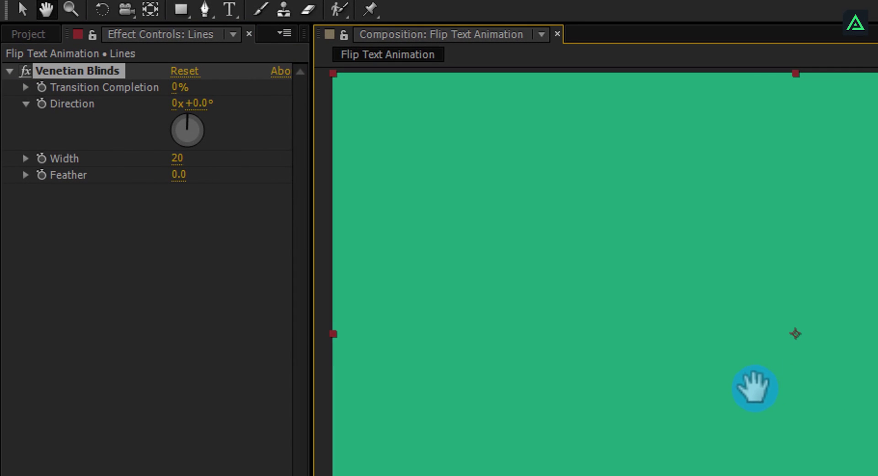
pyautogui.click(177, 87)
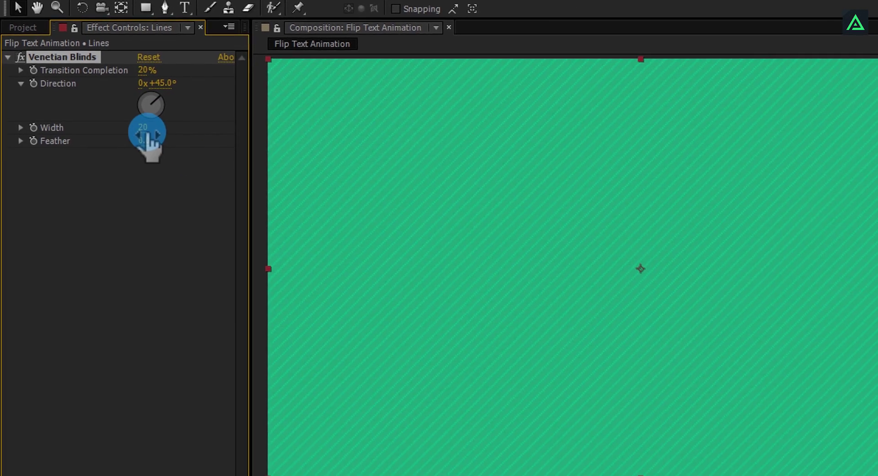
pyautogui.moveTo(139, 128)
pyautogui.mouseDown()
pyautogui.moveTo(166, 127)
pyautogui.moveTo(140, 128)
pyautogui.mouseUp()
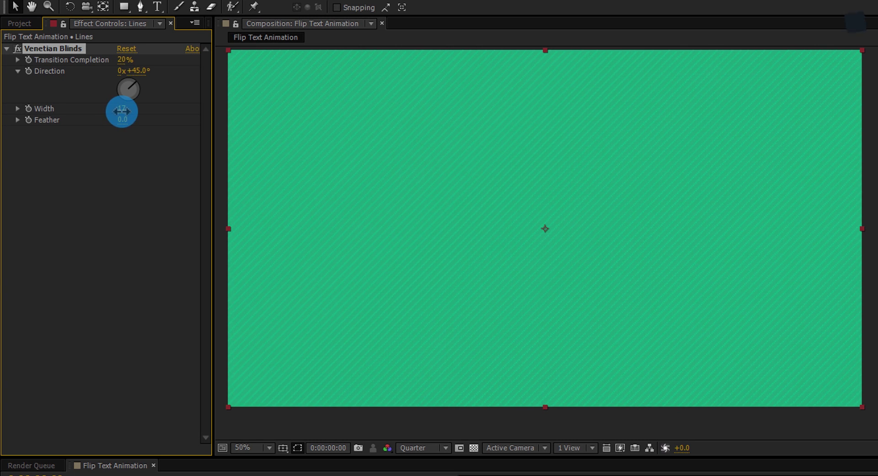
pyautogui.write('20')
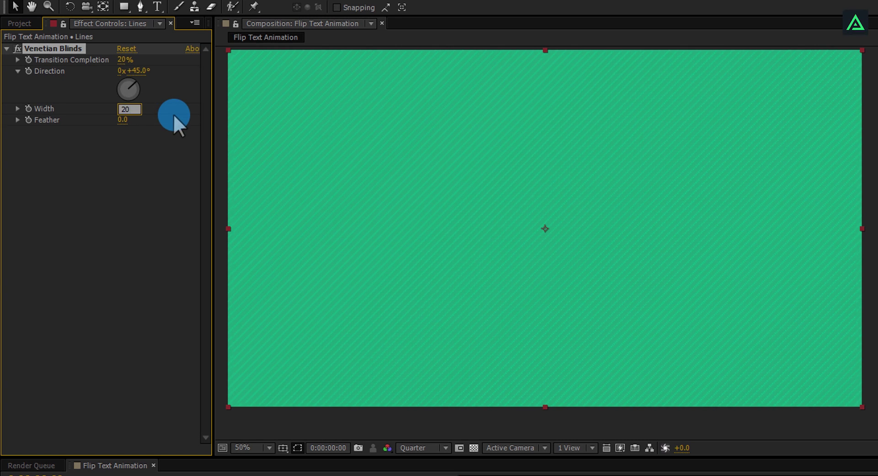
pyautogui.press('Return')
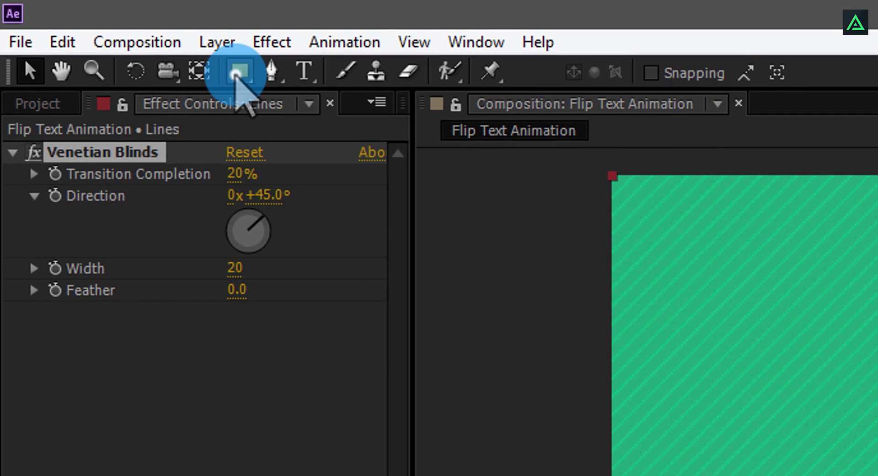
# Step: Draw a large elliptical mask across the centre of the Lines layer
pyautogui.click(238, 72)
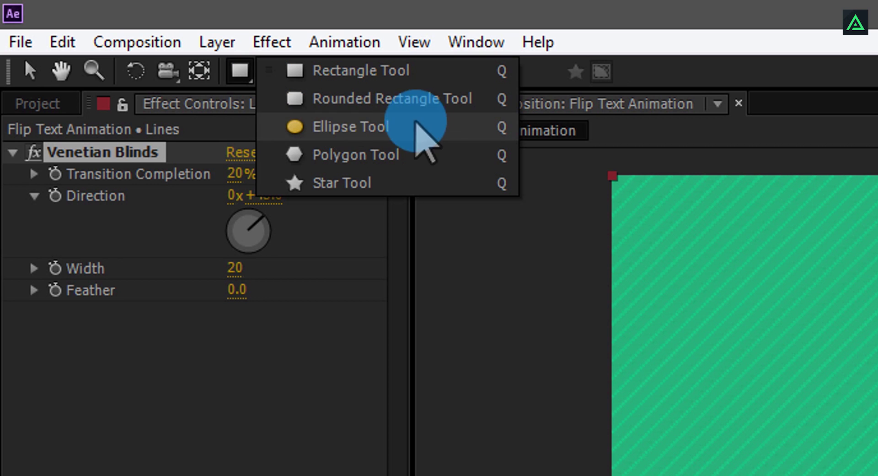
pyautogui.click(438, 128)
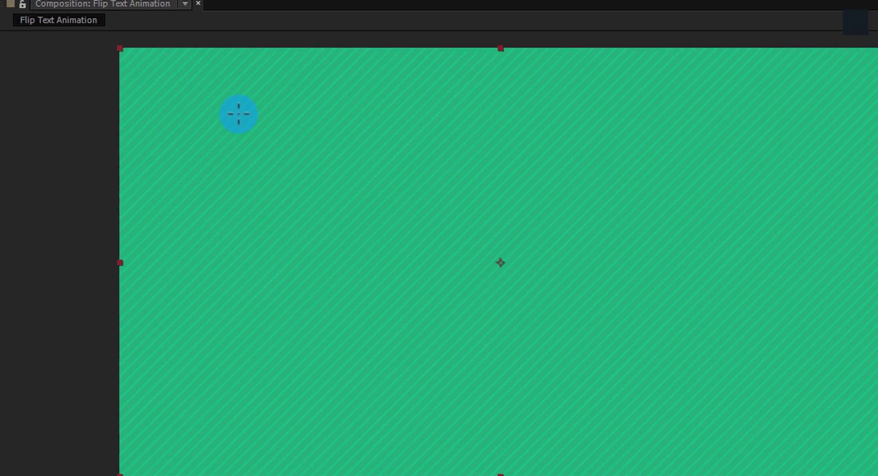
pyautogui.moveTo(239, 112); pyautogui.dragTo(712, 380)
pyautogui.moveTo(666, 363); pyautogui.dragTo(730, 392)
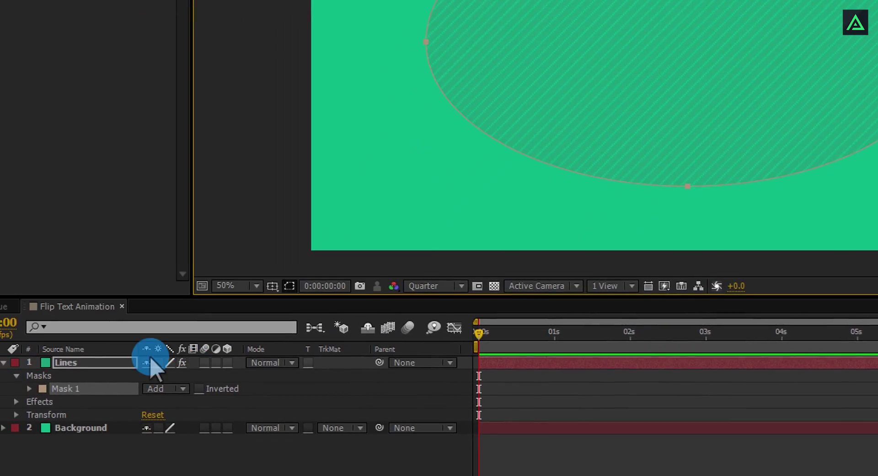
# Step: Set the Lines oval mask's feather to 200 pixels
pyautogui.press('Return')
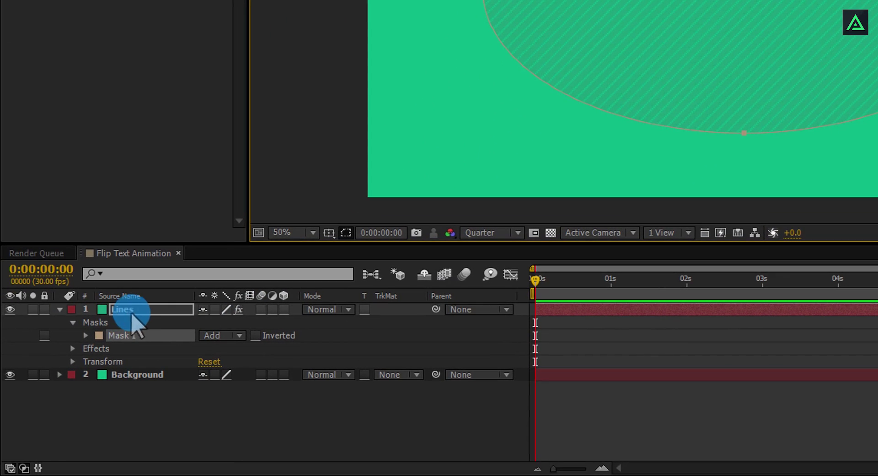
pyautogui.click(174, 310)
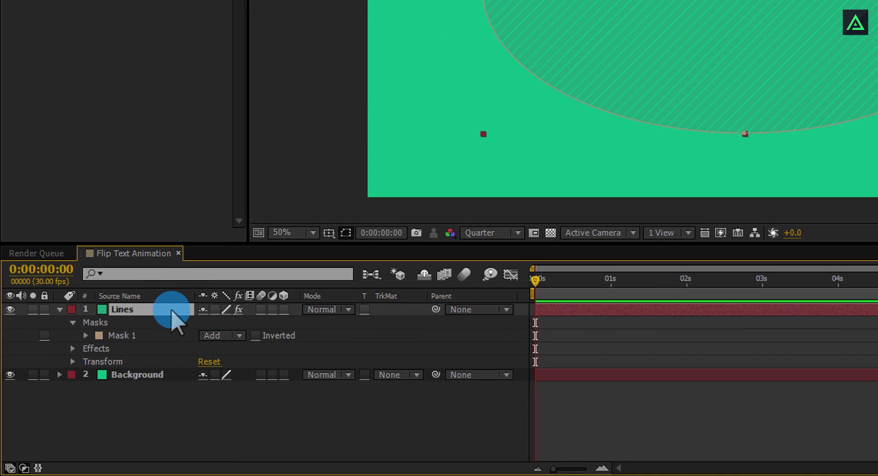
pyautogui.press('f')
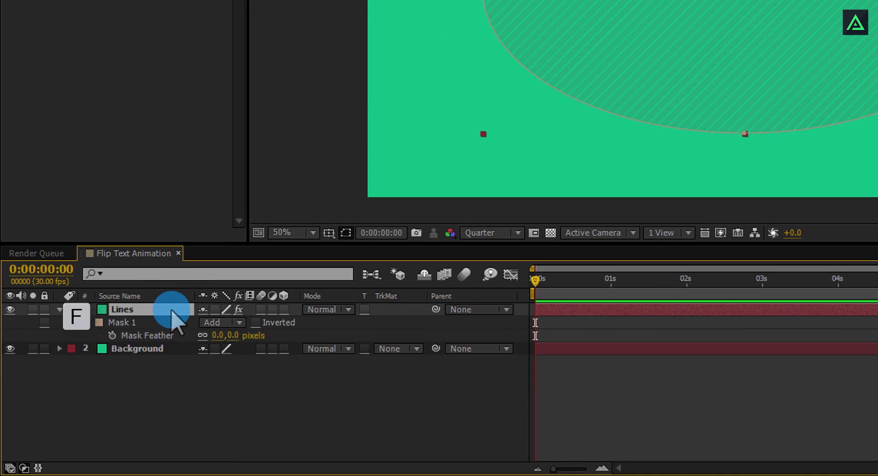
pyautogui.click(234, 335)
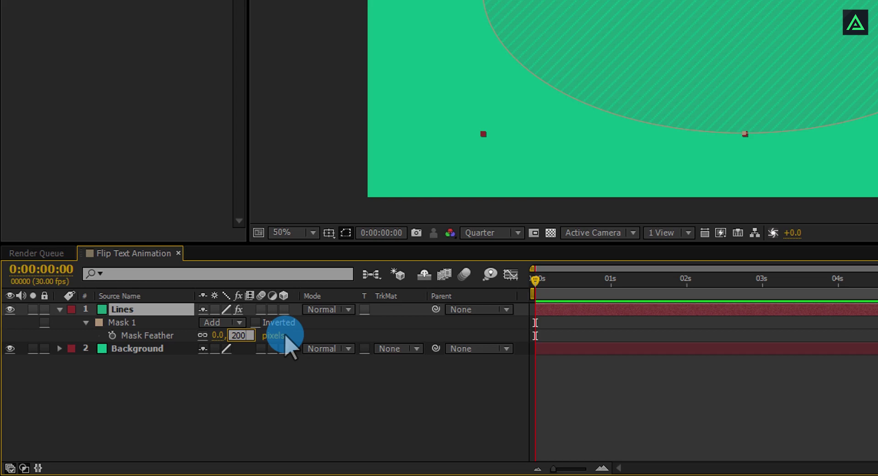
pyautogui.write('200')
pyautogui.press('Return')
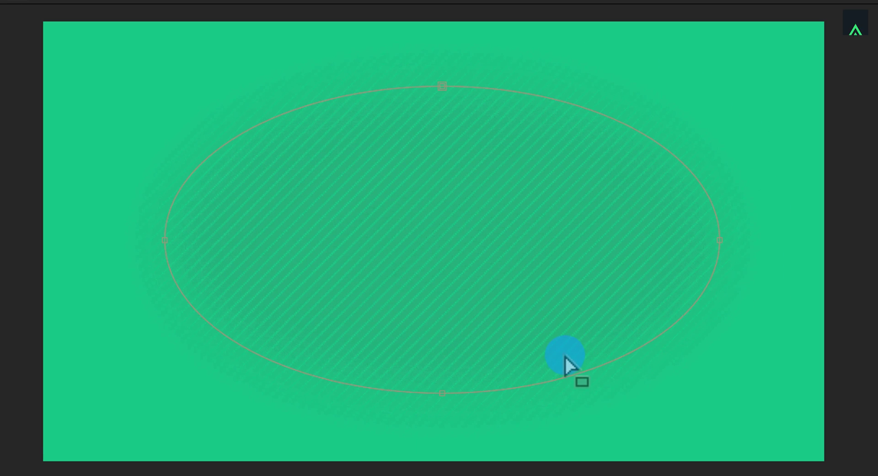
# Step: Scale the oval mask up to nearly fill the frame and hide its outline
pyautogui.doubleClick(721, 240)
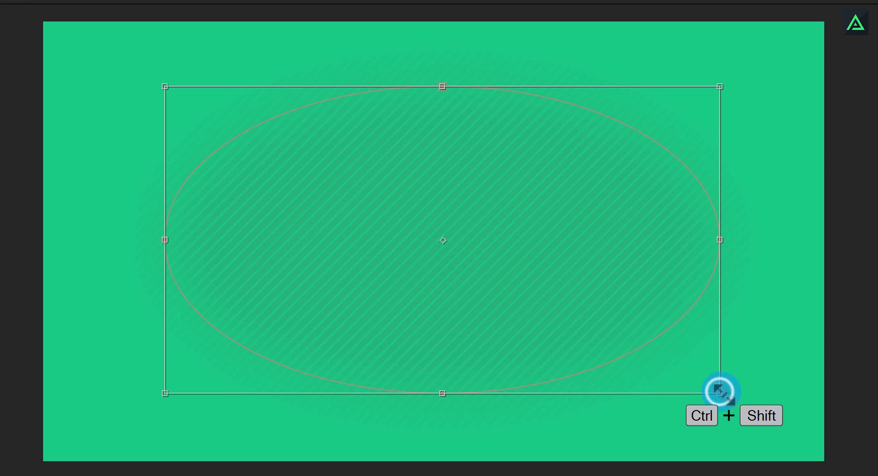
pyautogui.moveTo(720, 392); pyautogui.dragTo(797, 433)
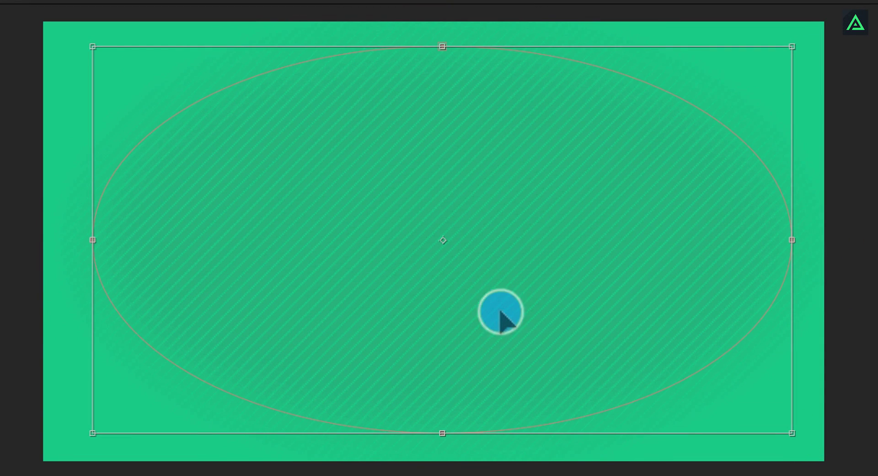
pyautogui.doubleClick(501, 311)
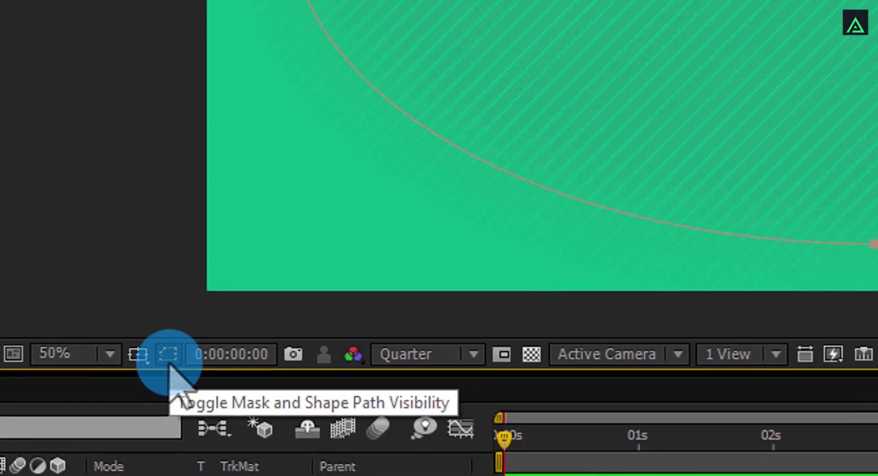
pyautogui.click(181, 345)
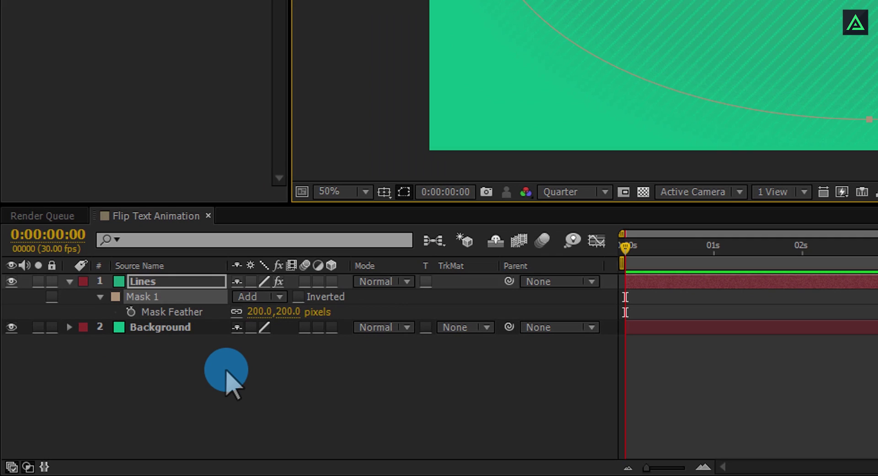
# Step: Add a centred text layer reading YOU ARE / WATCHING and set the viewer to Full resolution
pyautogui.rightClick(231, 373)
pyautogui.click(288, 183)
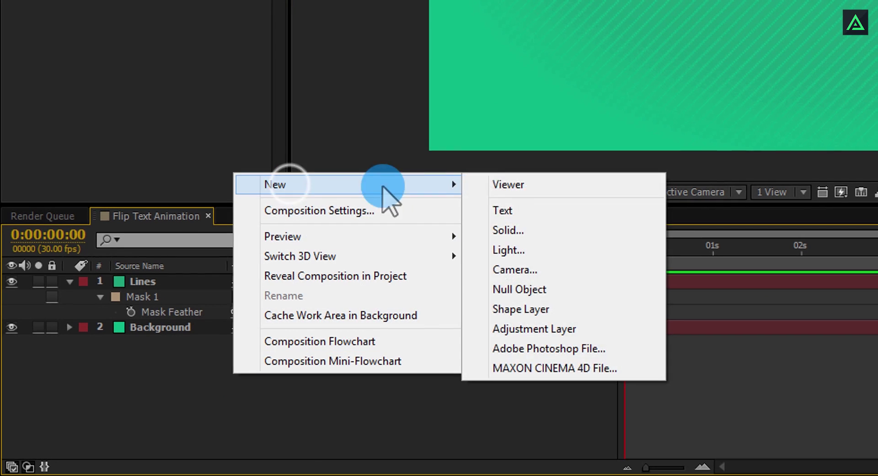
pyautogui.click(544, 210)
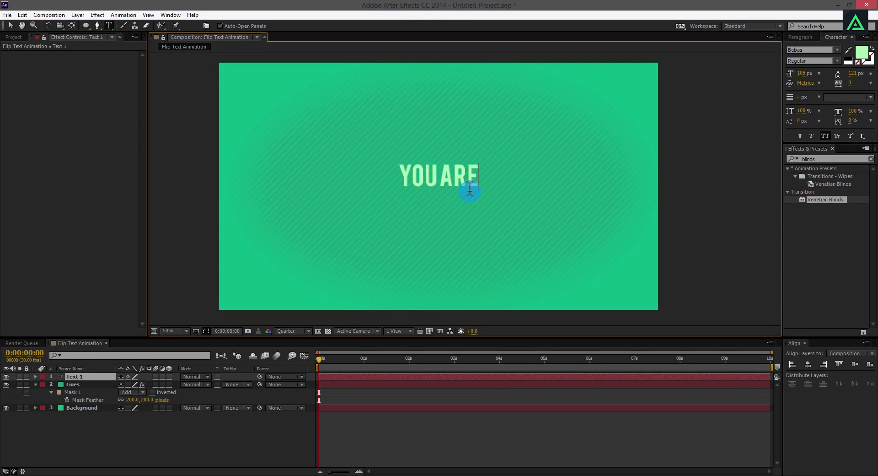
pyautogui.write('W')
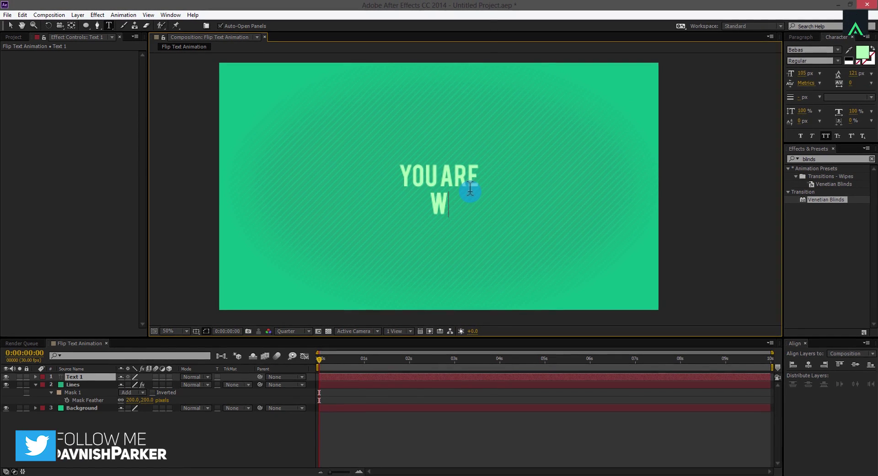
pyautogui.write('ATCHING')
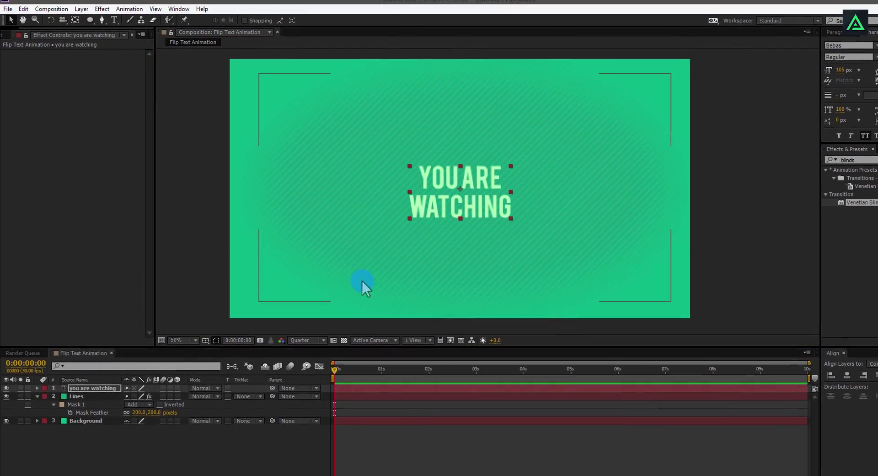
pyautogui.click(326, 343)
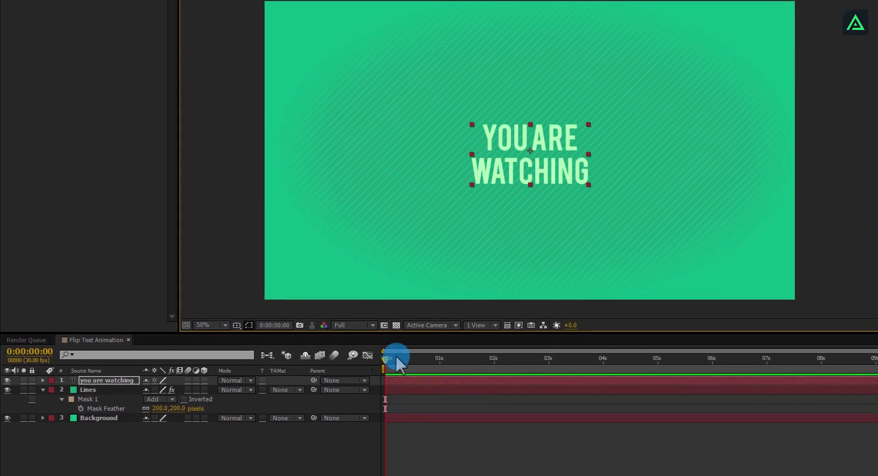
# Step: Apply the 3D Flip In Rotate X preset to the text layer and scrub to check the flip
pyautogui.moveTo(396, 357); pyautogui.dragTo(409, 368)
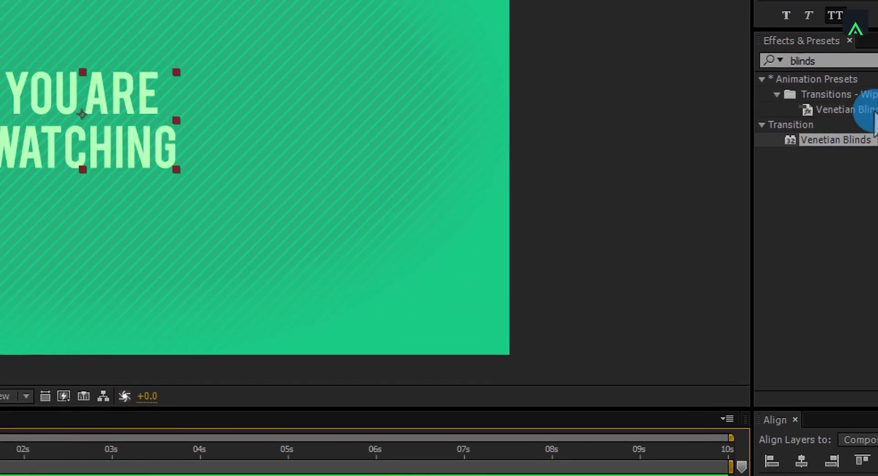
pyautogui.click(810, 59)
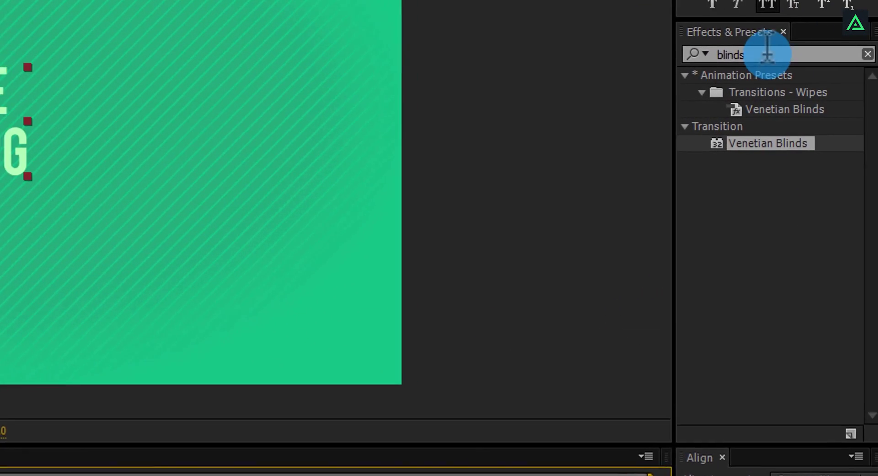
pyautogui.click(768, 53)
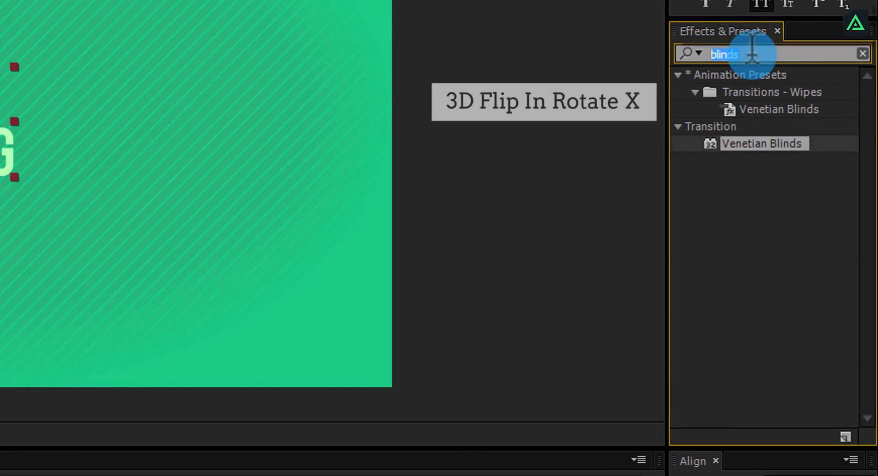
pyautogui.write('3d flip')
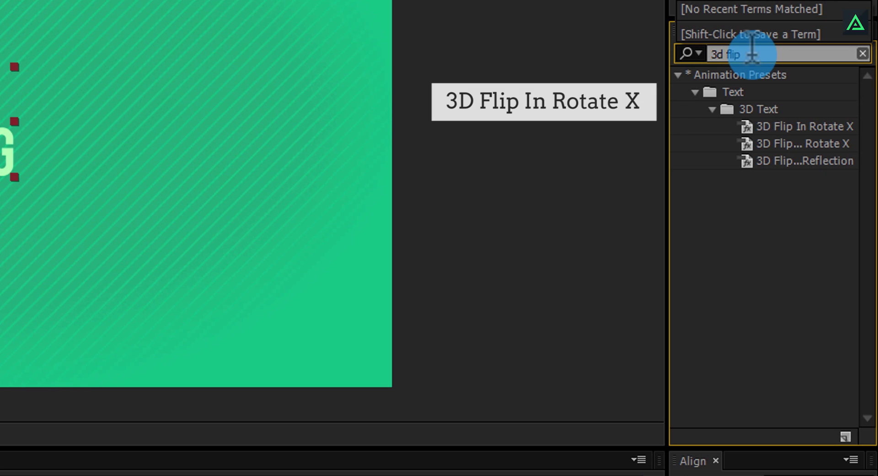
pyautogui.press('Return')
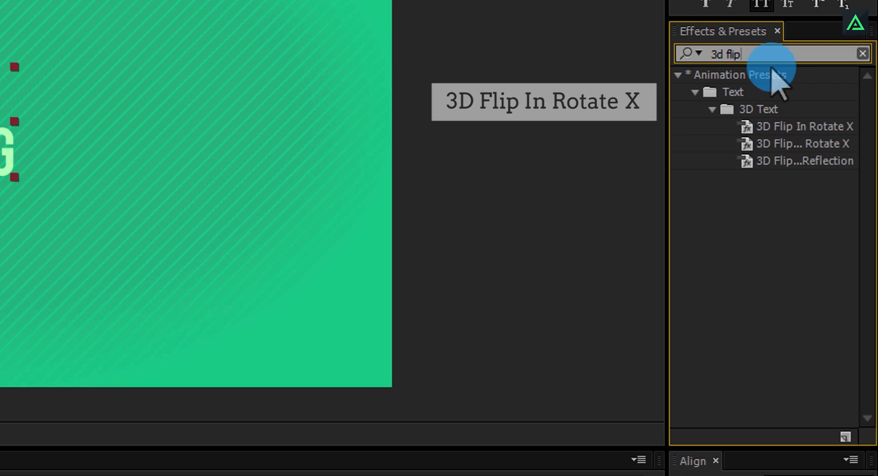
pyautogui.moveTo(798, 137); pyautogui.dragTo(0, 155)
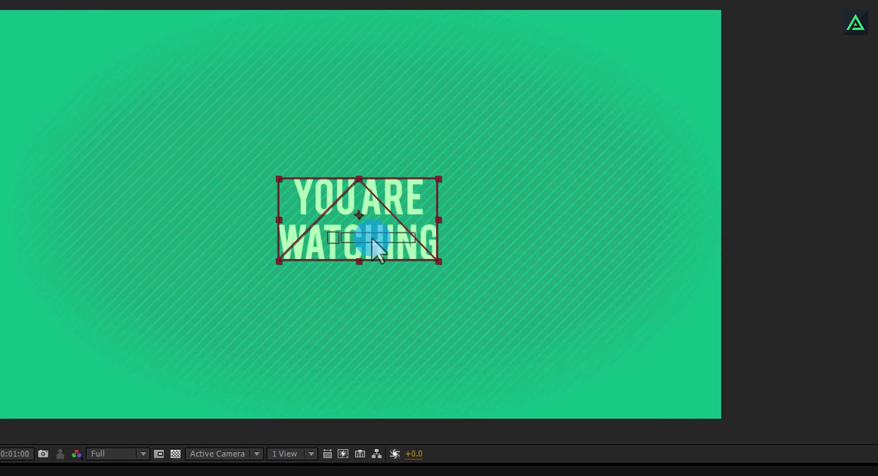
pyautogui.moveTo(373, 241); pyautogui.dragTo(373, 241)
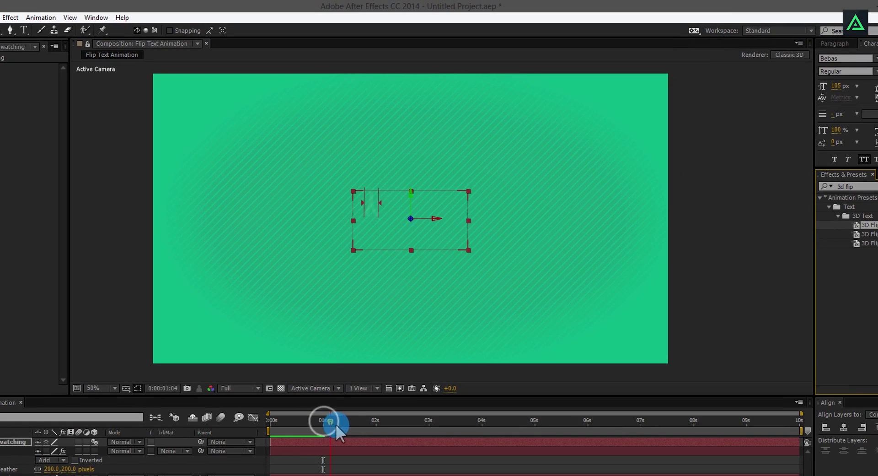
pyautogui.moveTo(336, 425); pyautogui.dragTo(458, 454)
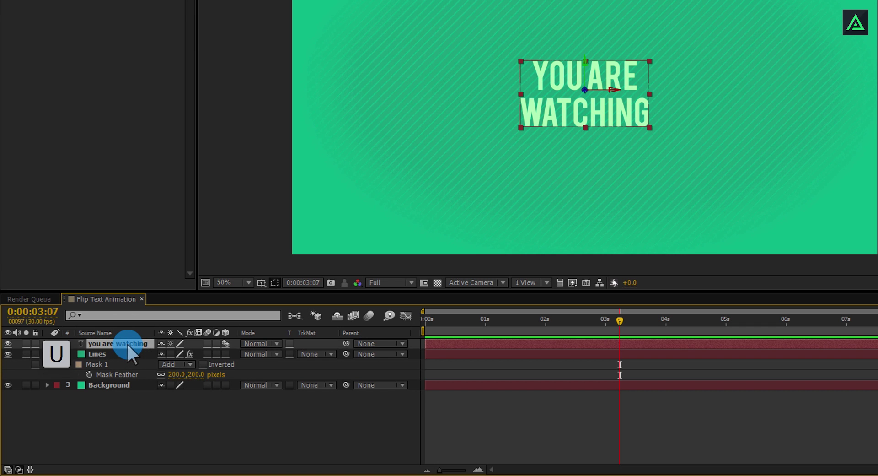
# Step: Move the last flip keyframe to about 2.2s and Easy Ease both keyframes
pyautogui.press('u')
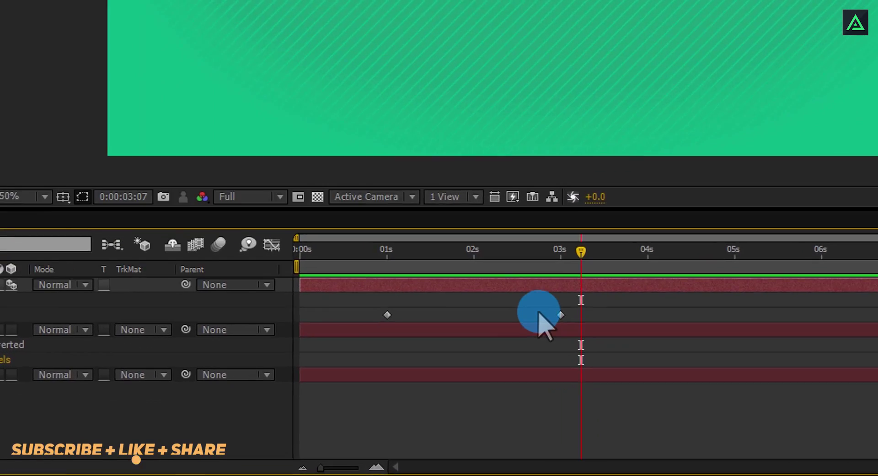
pyautogui.moveTo(560, 314); pyautogui.dragTo(490, 314)
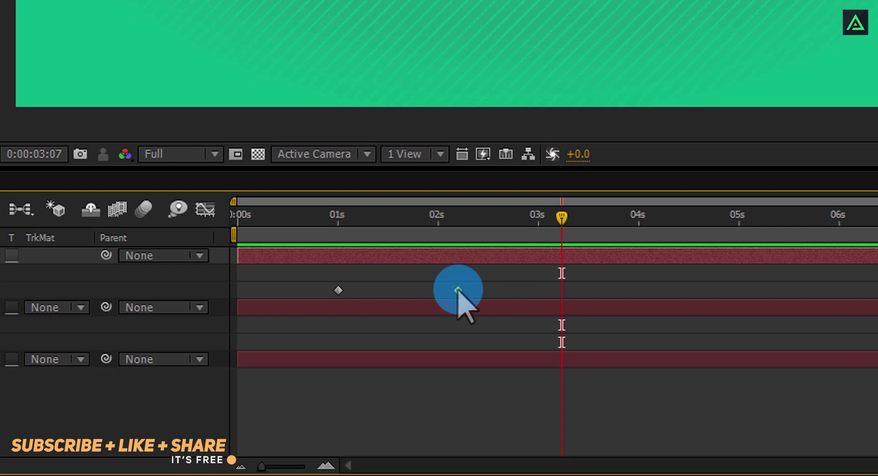
pyautogui.moveTo(319, 269); pyautogui.dragTo(480, 307)
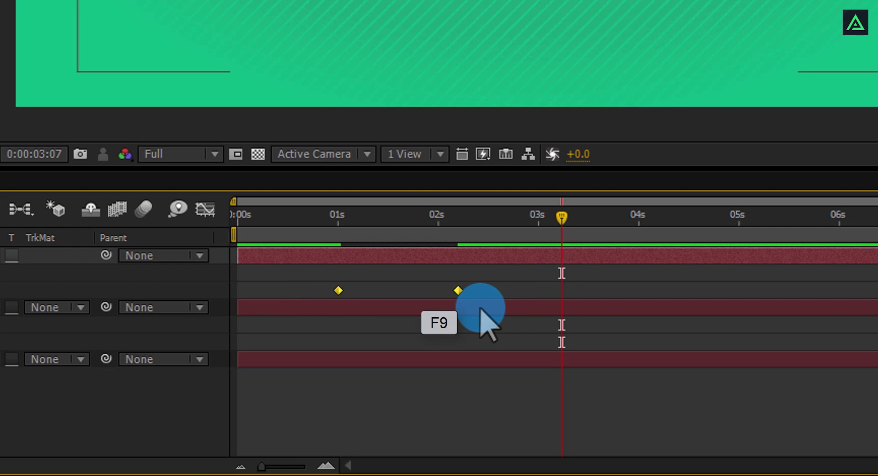
pyautogui.press('F9')
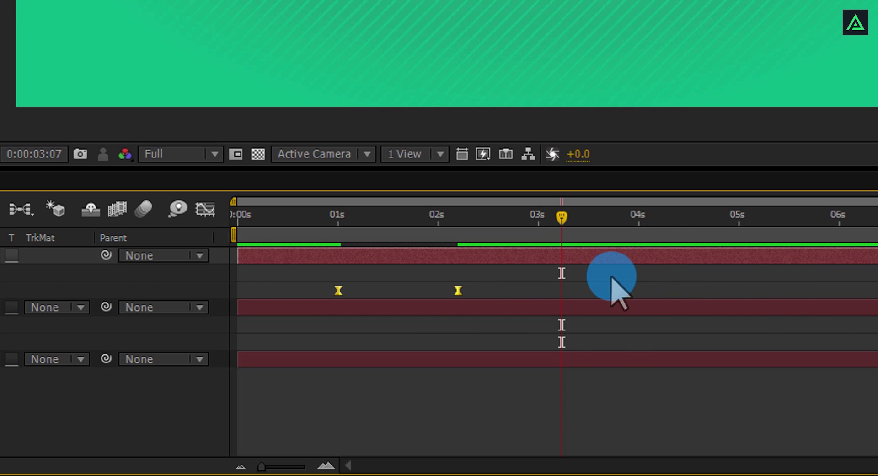
# Step: End the work area at the current time and shift the second Offset keyframe later, toward 2:24
pyautogui.press('n')
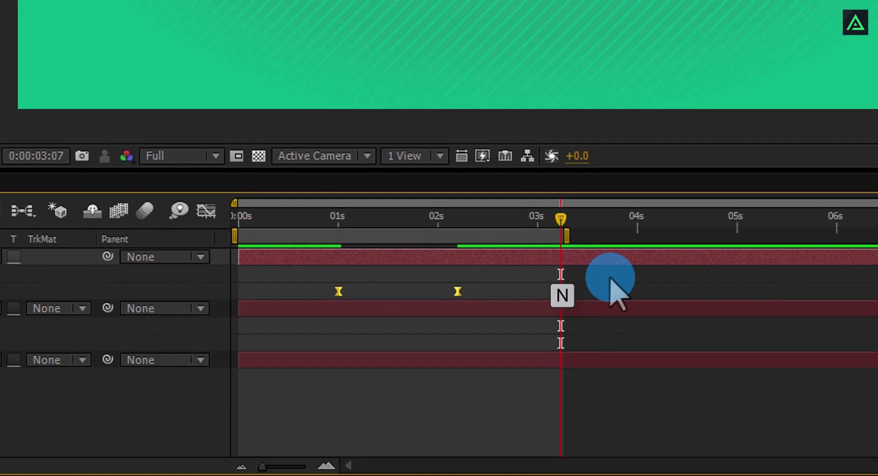
pyautogui.press('space')
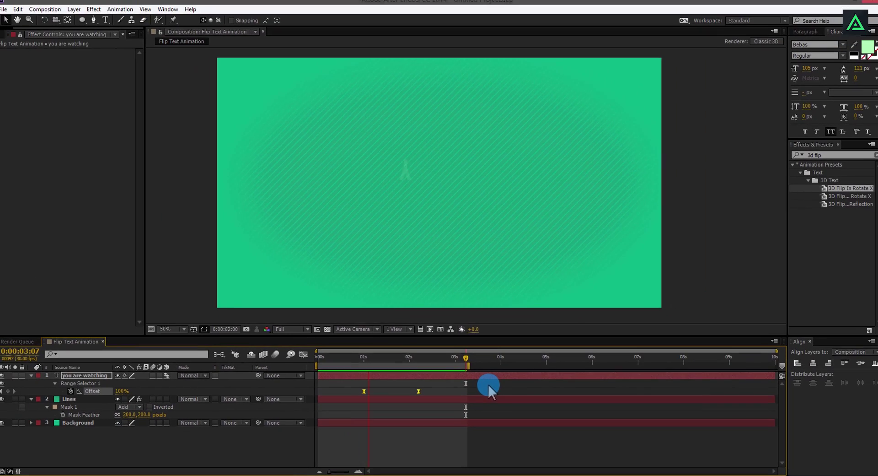
pyautogui.press('space')
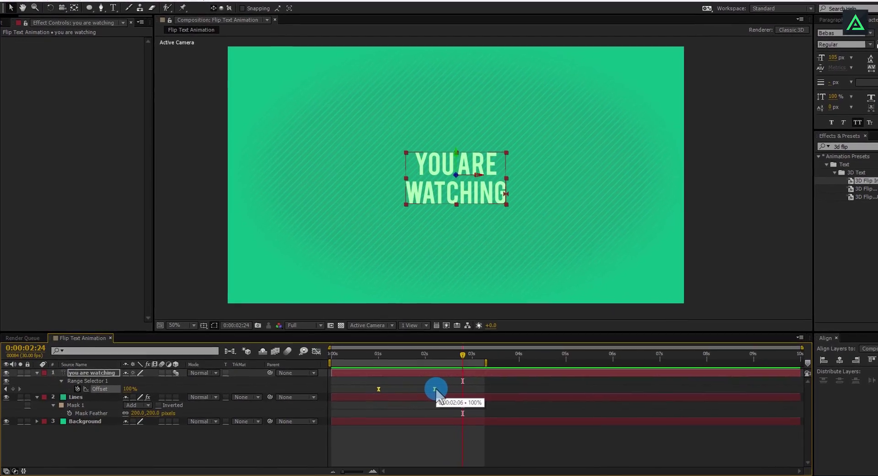
pyautogui.press('alt')
pyautogui.moveTo(450, 387); pyautogui.dragTo(488, 383)
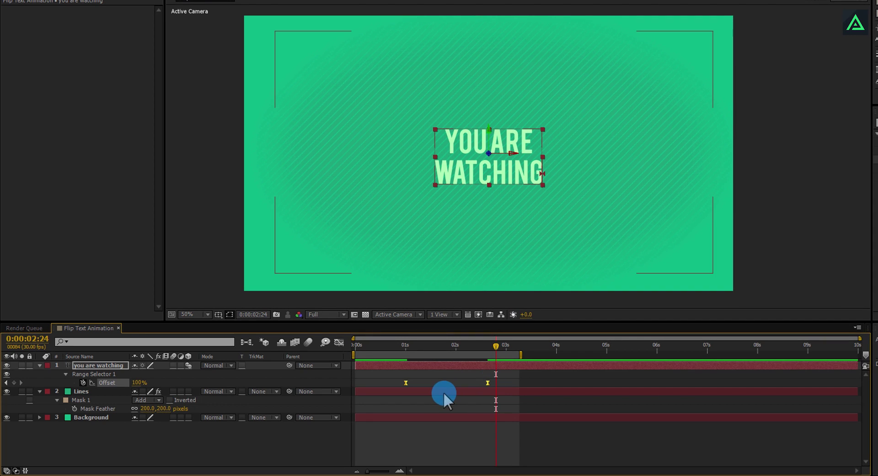
pyautogui.press('space')
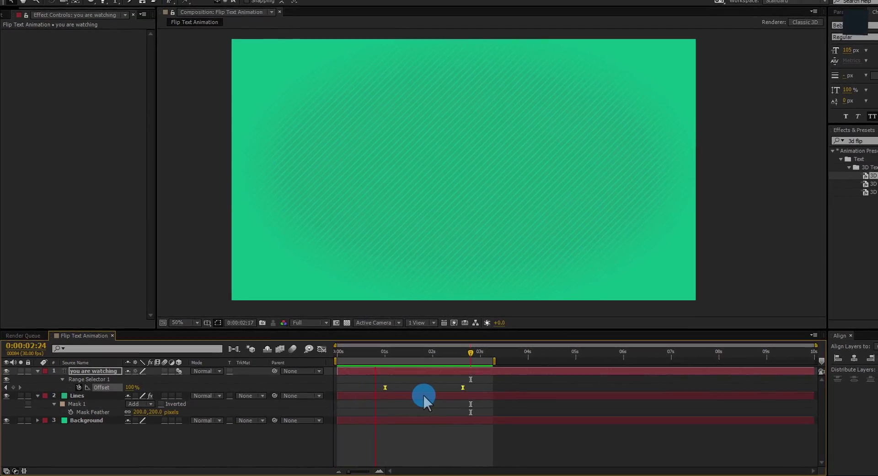
pyautogui.press('space')
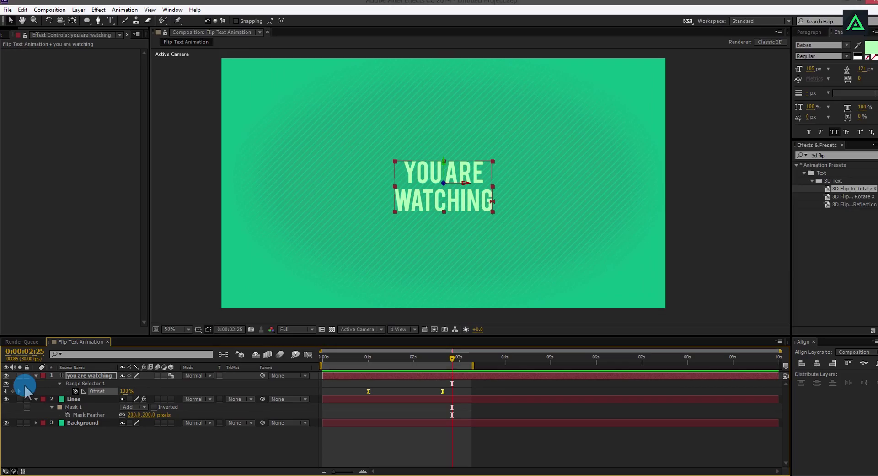
# Step: Collapse the text and Lines layers and import Whale TV Logo.png into the project
pyautogui.click(36, 376)
pyautogui.click(36, 383)
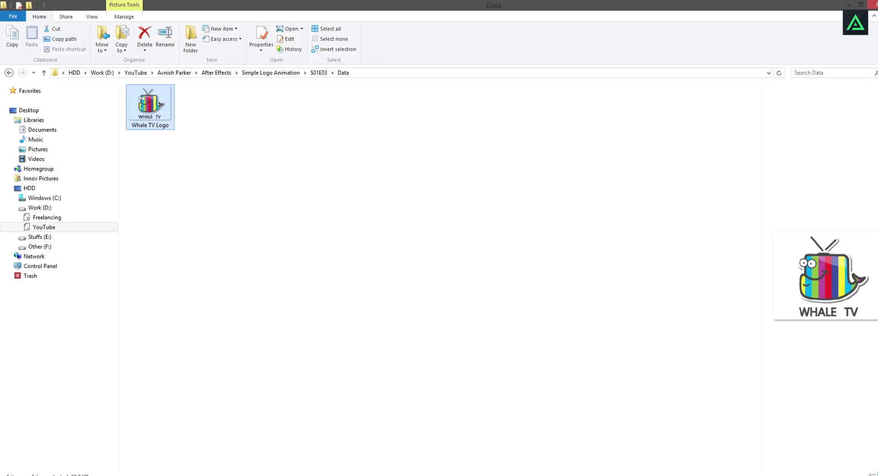
pyautogui.moveTo(160, 111); pyautogui.dragTo(74, 187)
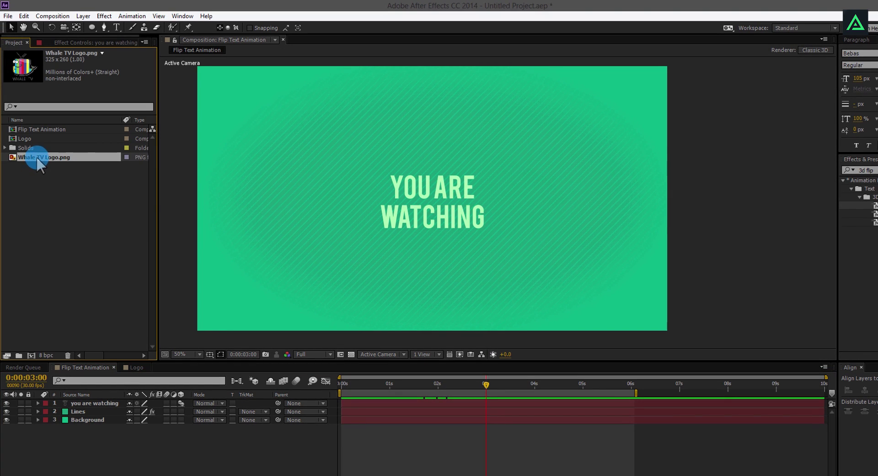
# Step: Place Whale TV Logo.png as the top layer over the text, keeping its scale at 100%
pyautogui.moveTo(37, 156); pyautogui.dragTo(79, 396)
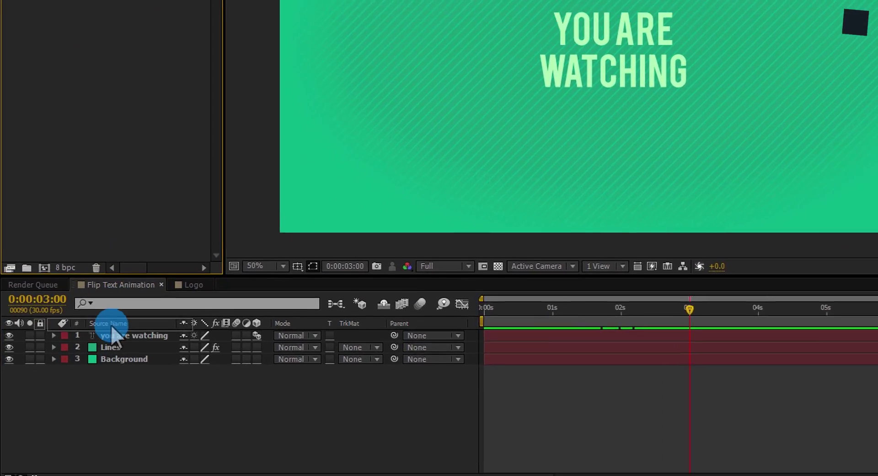
pyautogui.moveTo(110, 324); pyautogui.dragTo(109, 329)
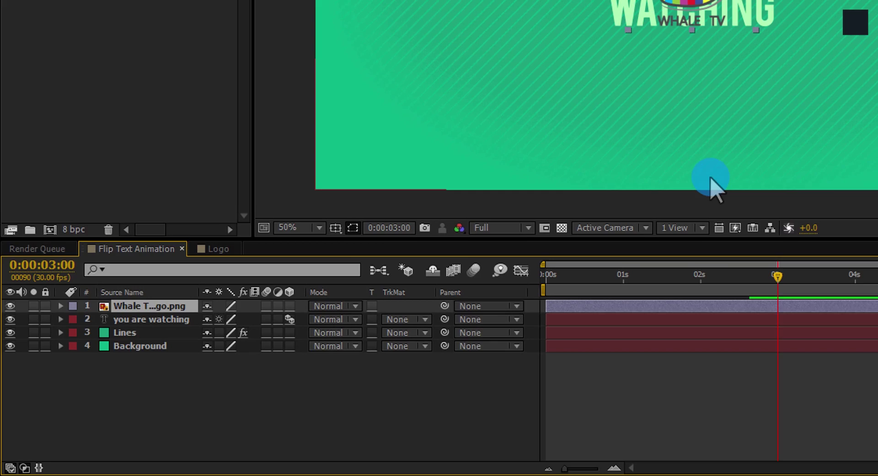
pyautogui.scroll(2, 640, 20)
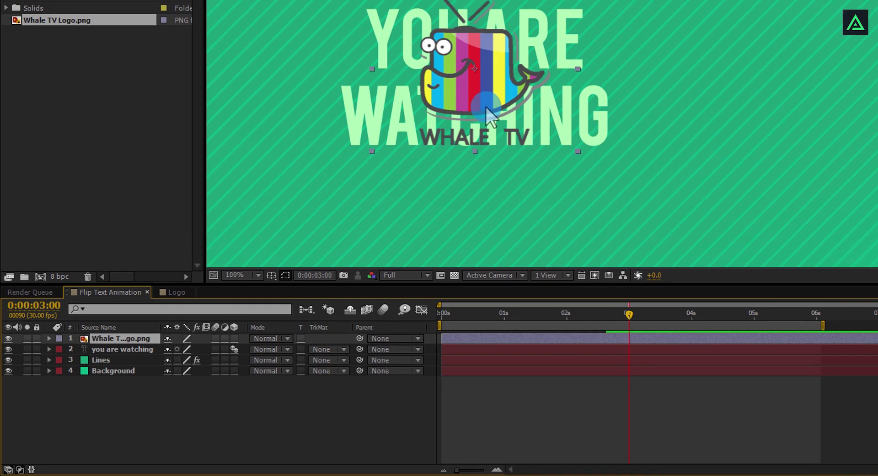
pyautogui.click(80, 338)
pyautogui.press('s')
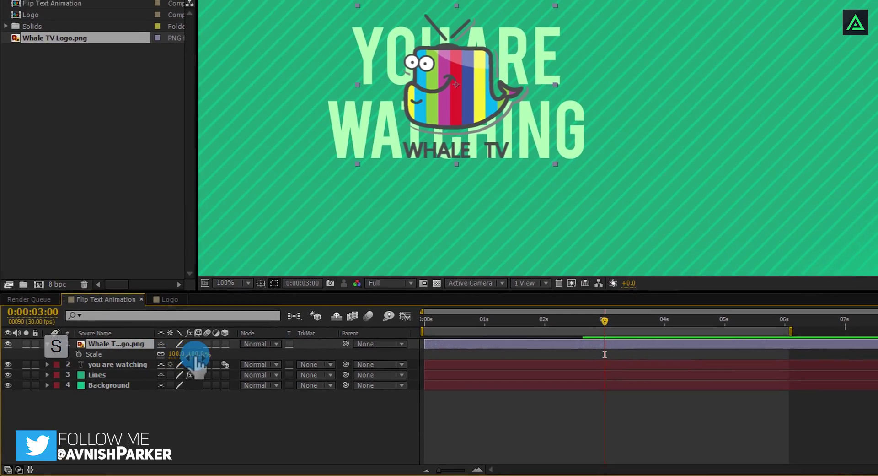
pyautogui.moveTo(196, 355); pyautogui.dragTo(207, 353)
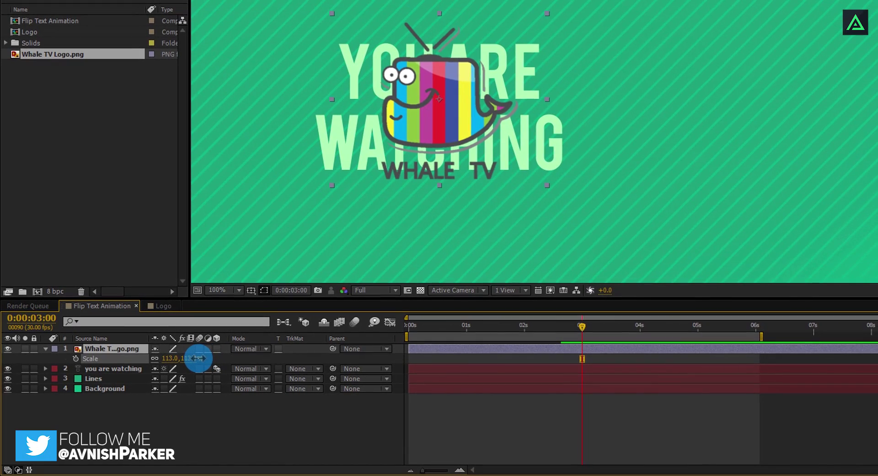
pyautogui.hotkey('ctrl', 'z')
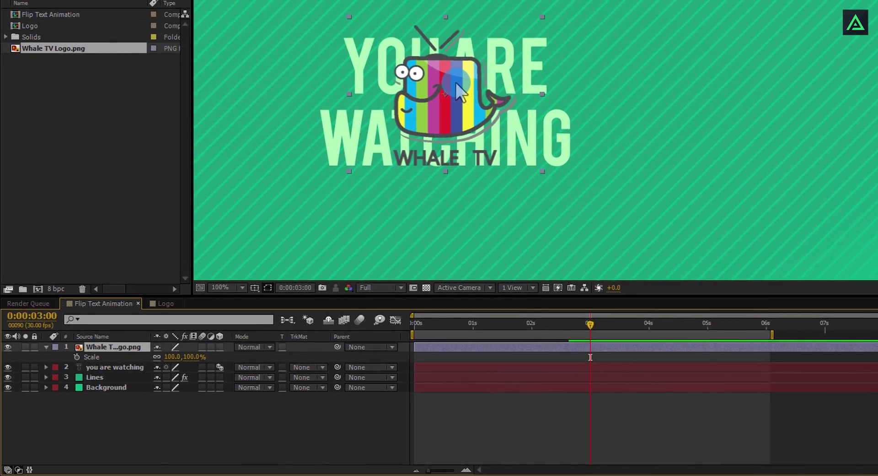
pyautogui.moveTo(455, 83); pyautogui.dragTo(436, 124)
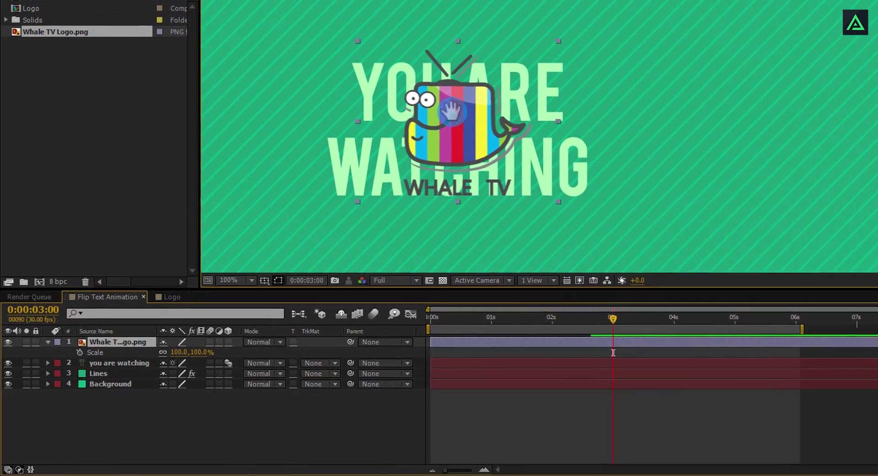
pyautogui.click(386, 185)
# Step: Pre-compose the Whale TV Logo.png layer into a new composition named Logo
pyautogui.click(127, 342)
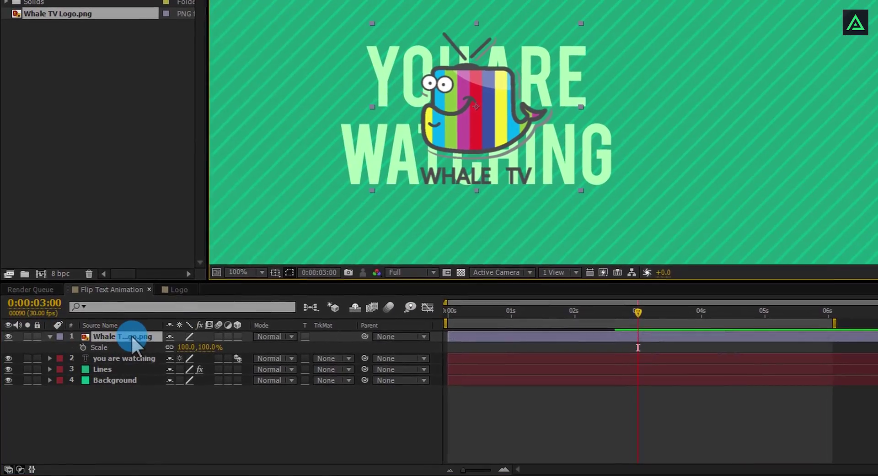
pyautogui.rightClick(133, 338)
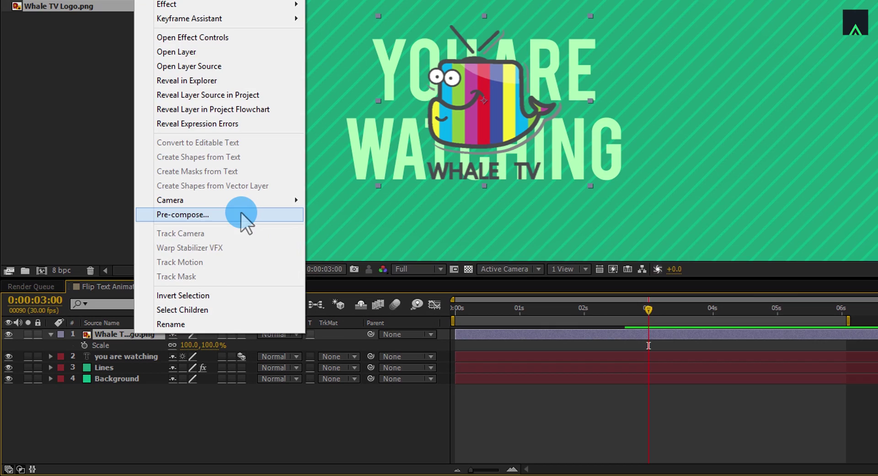
pyautogui.click(240, 211)
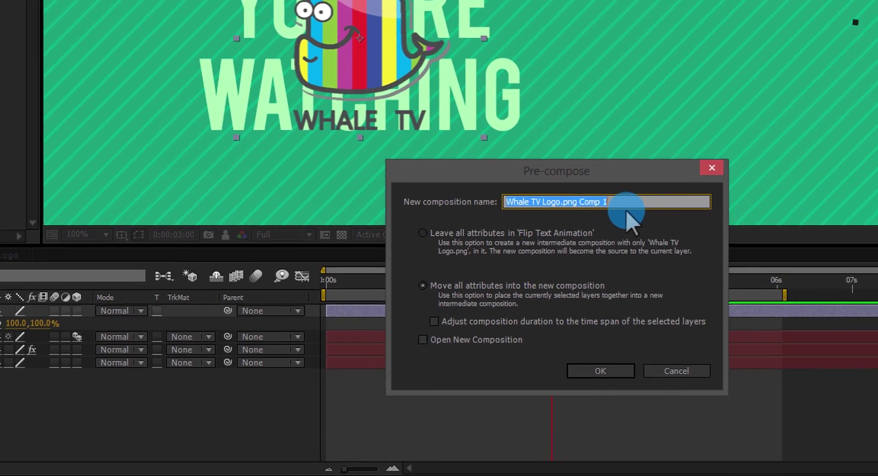
pyautogui.write('Logo')
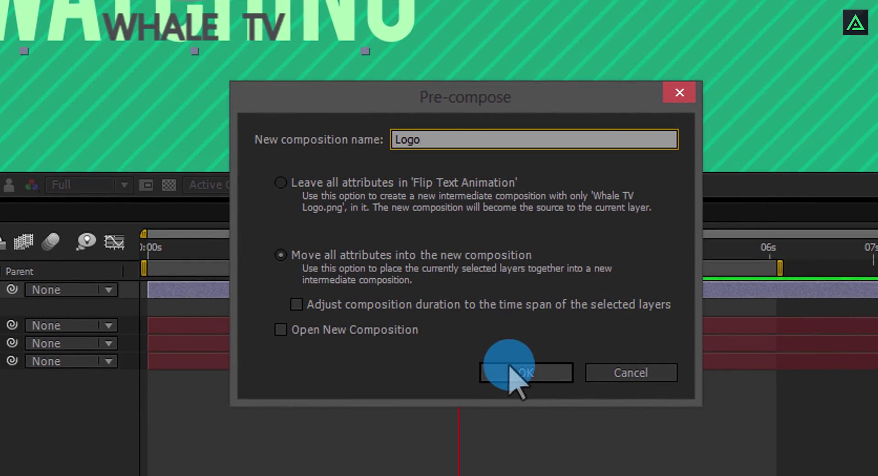
pyautogui.click(510, 367)
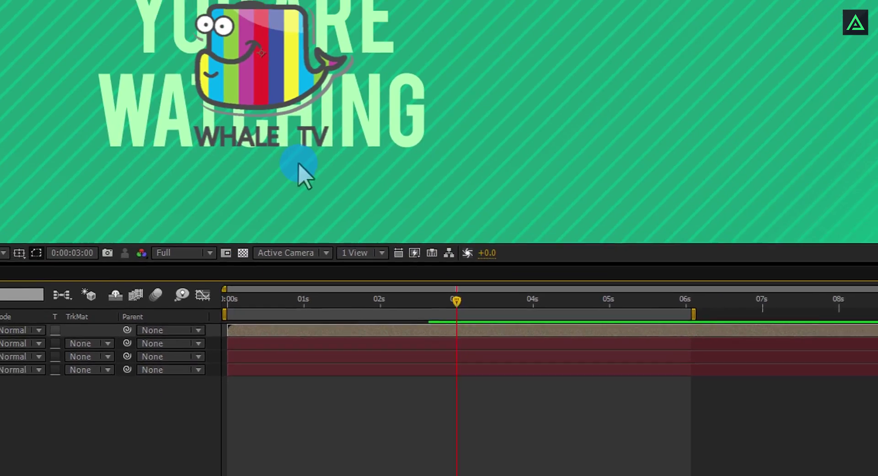
pyautogui.scroll(-2, 339, 221)
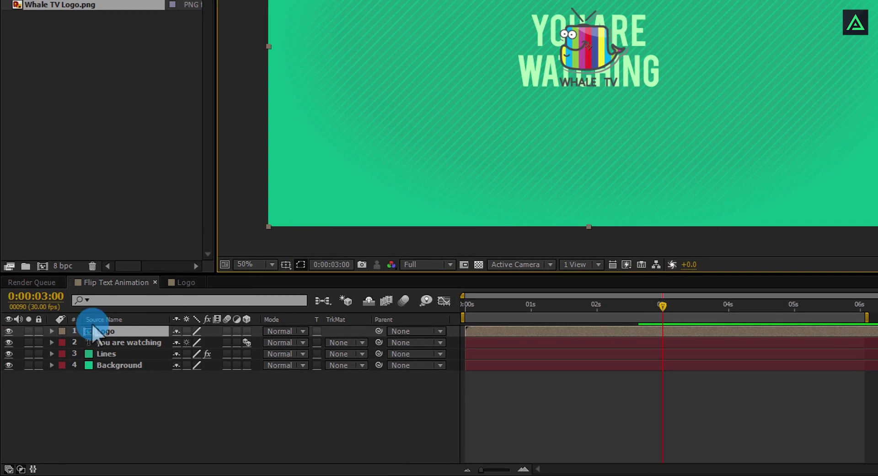
# Step: Hide the Logo layer and apply the Card Wipe effect to the YOU ARE WATCHING text layer
pyautogui.click(9, 330)
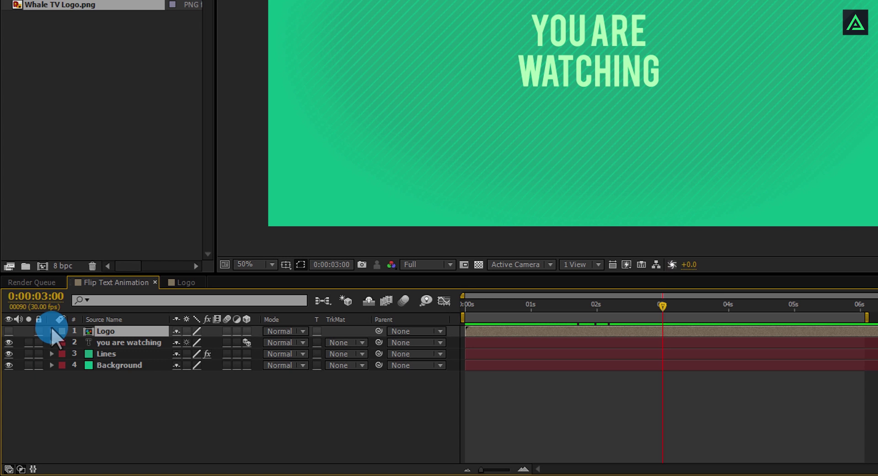
pyautogui.click(114, 343)
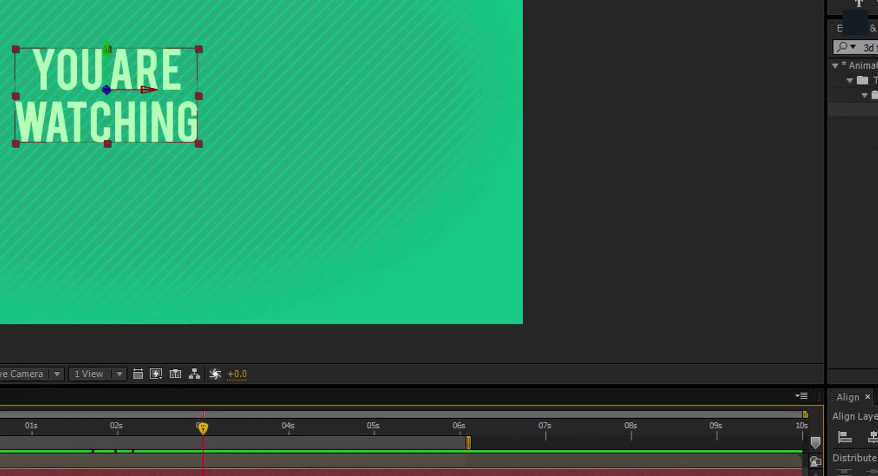
pyautogui.click(776, 61)
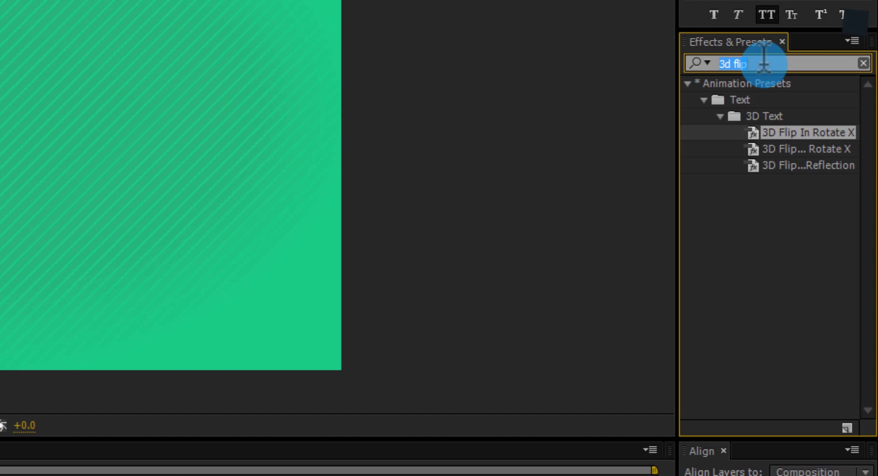
pyautogui.write('card')
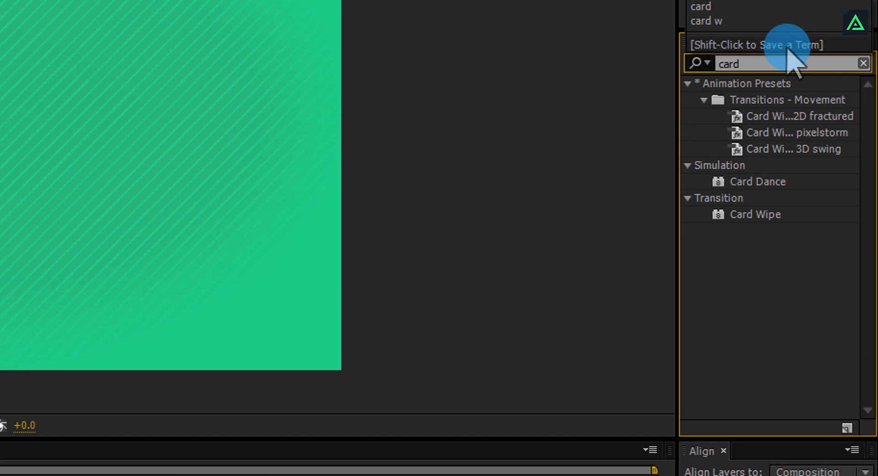
pyautogui.moveTo(778, 214); pyautogui.dragTo(0, 475)
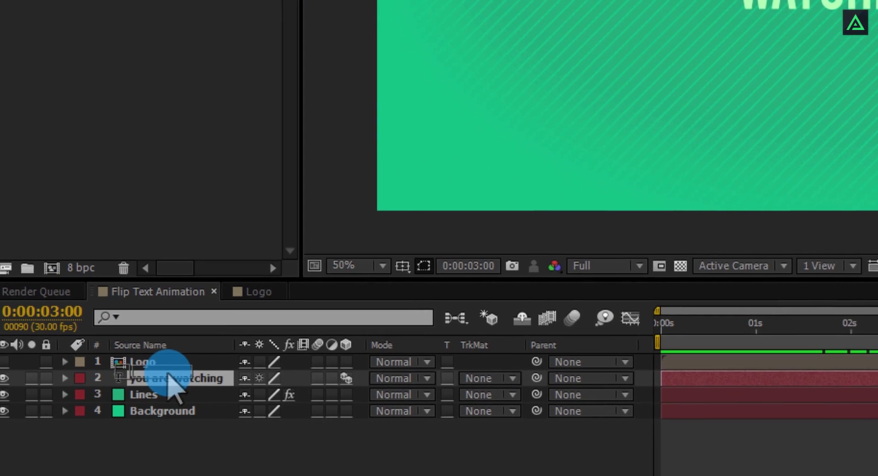
pyautogui.moveTo(168, 373); pyautogui.dragTo(174, 375)
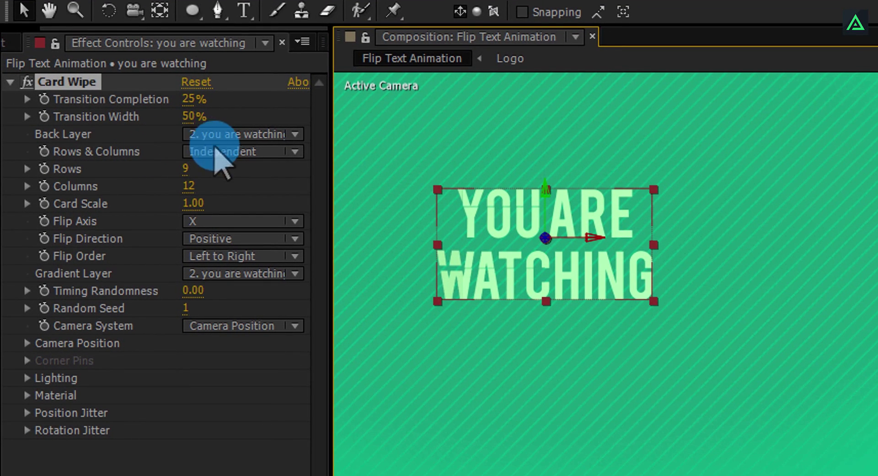
# Step: Set Card Wipe's Back Layer to 1. Logo and preview Transition Completion at 65%
pyautogui.click(285, 135)
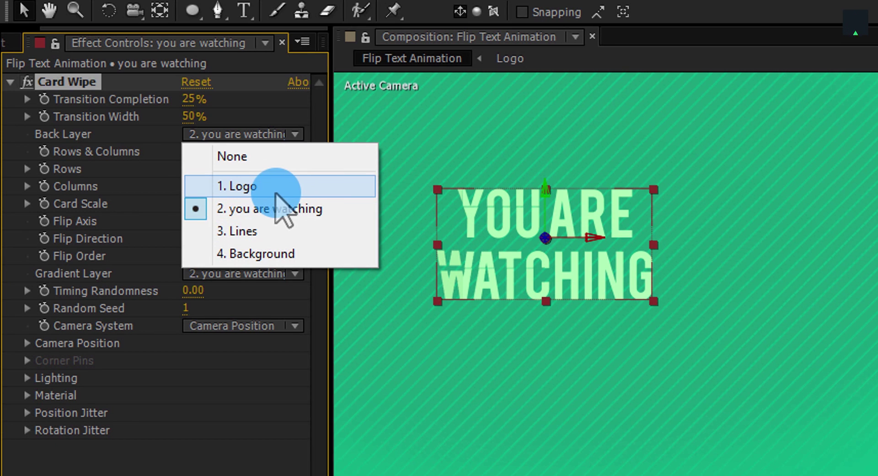
pyautogui.click(278, 188)
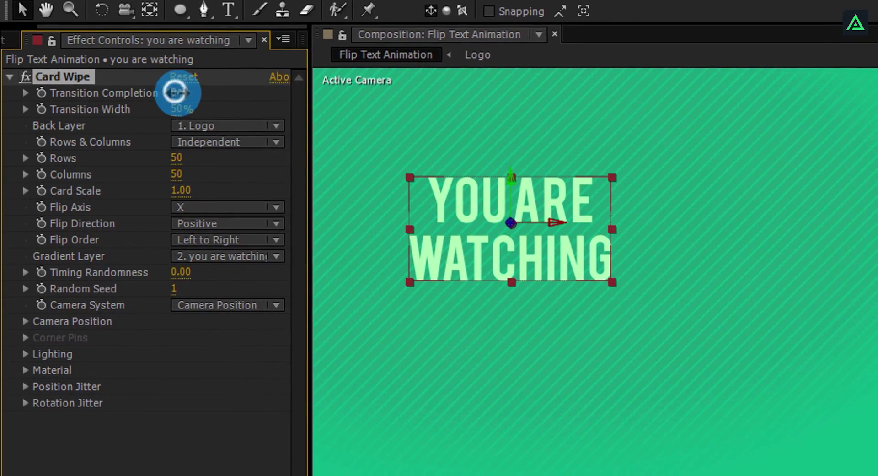
pyautogui.moveTo(227, 90)
pyautogui.mouseDown()
pyautogui.moveTo(243, 89)
pyautogui.moveTo(200, 92)
pyautogui.moveTo(194, 103)
pyautogui.moveTo(228, 101)
pyautogui.mouseUp()
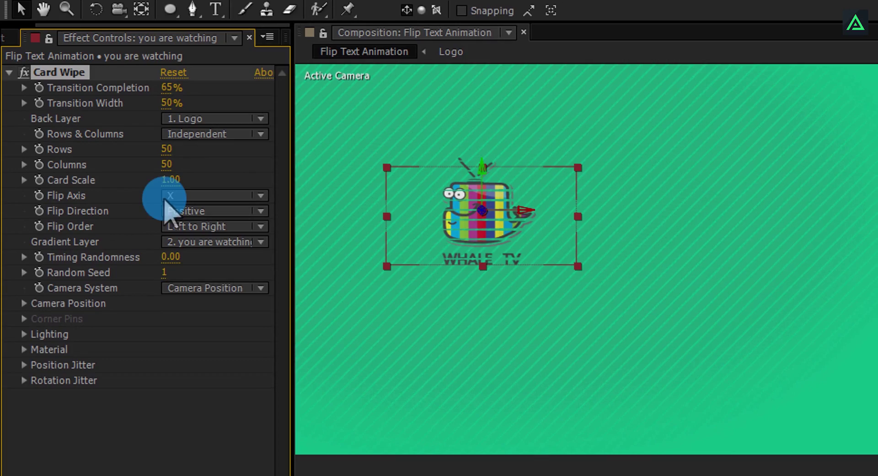
# Step: Set Flip Axis and Flip Direction to Random, Flip Order to Bottom to Top, completion to 0%
pyautogui.click(218, 253)
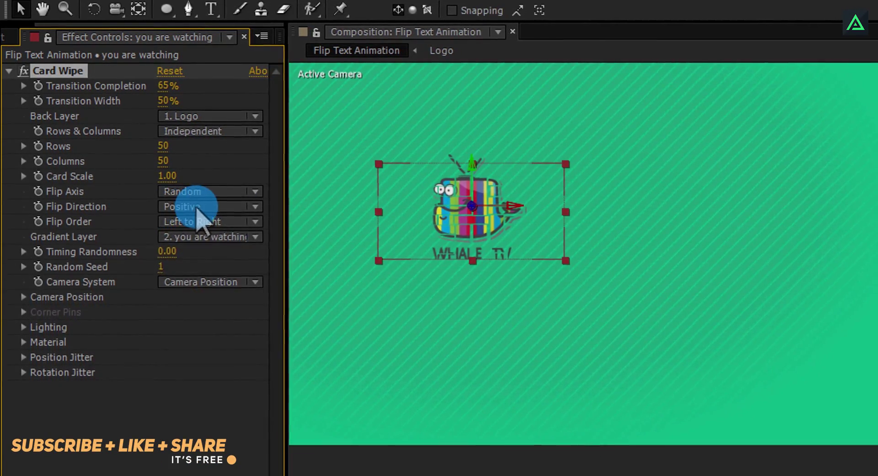
pyautogui.click(214, 263)
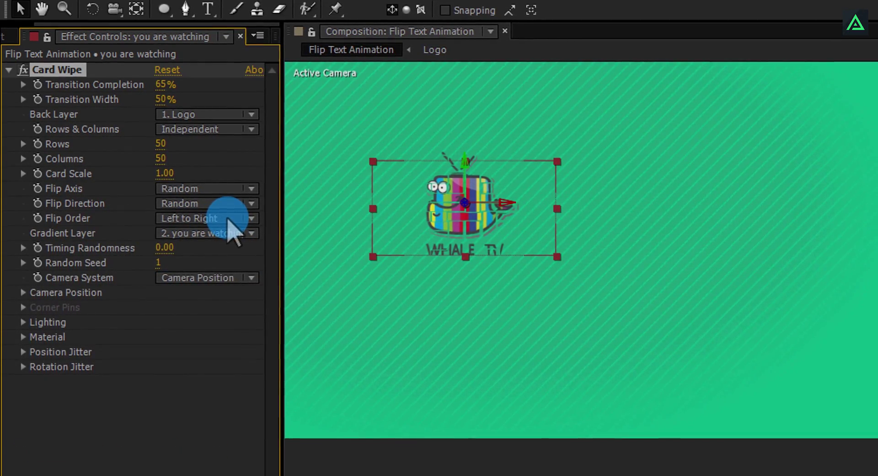
pyautogui.click(226, 218)
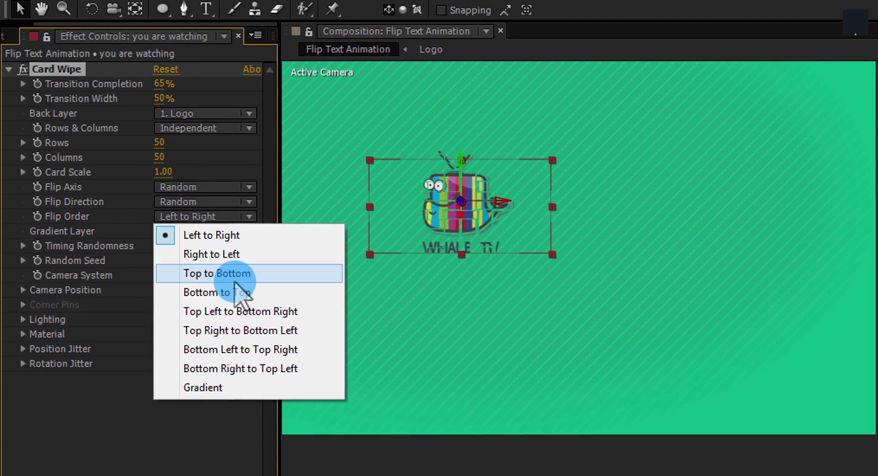
pyautogui.click(280, 293)
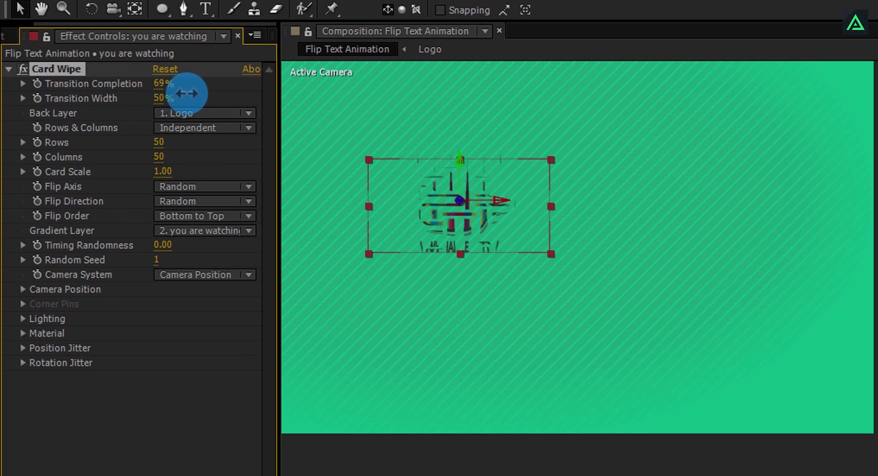
pyautogui.moveTo(158, 95); pyautogui.dragTo(127, 98)
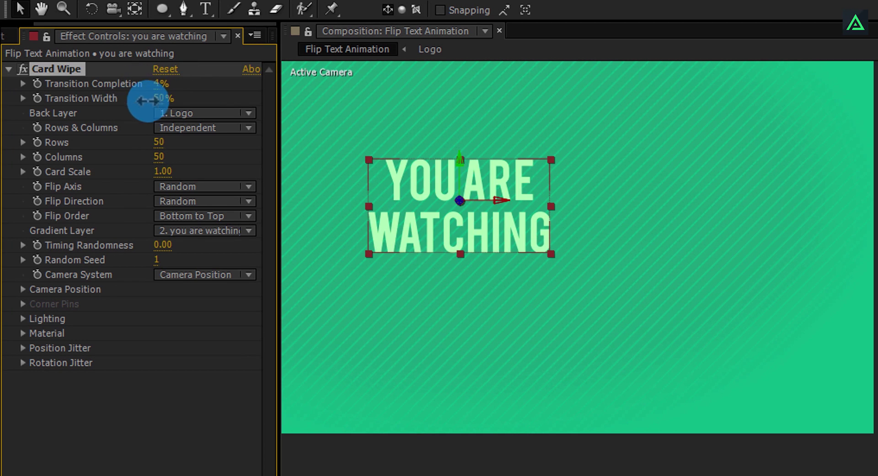
pyautogui.moveTo(192, 104); pyautogui.dragTo(62, 94)
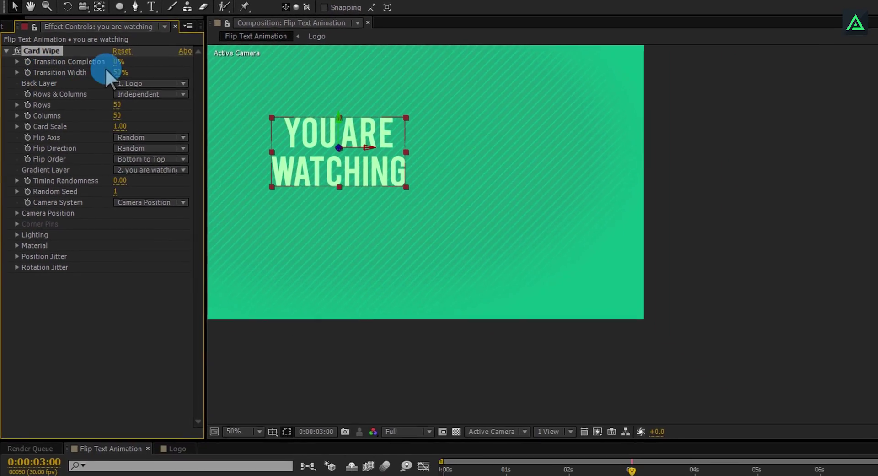
pyautogui.click(523, 389)
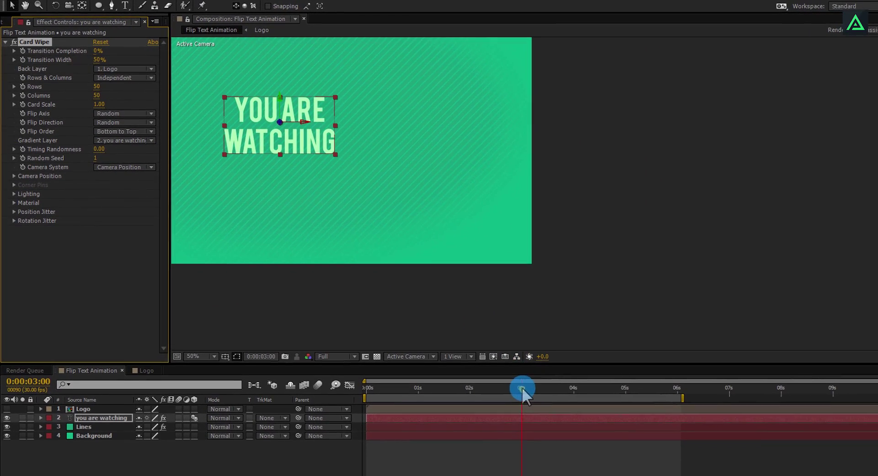
# Step: Keyframe Transition Completion from 0% at 0:00:02:27 to 100% at 0:00:04:00, then preview the wipe
pyautogui.moveTo(523, 388); pyautogui.dragTo(517, 389)
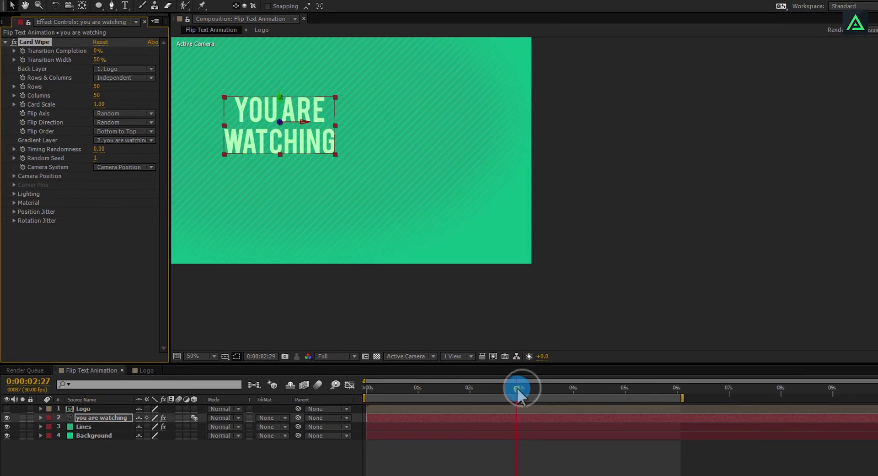
pyautogui.click(532, 404)
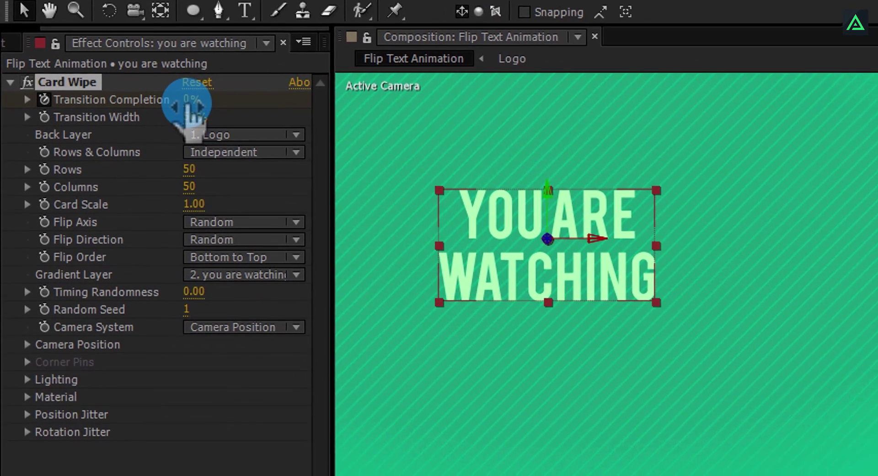
pyautogui.click(191, 101)
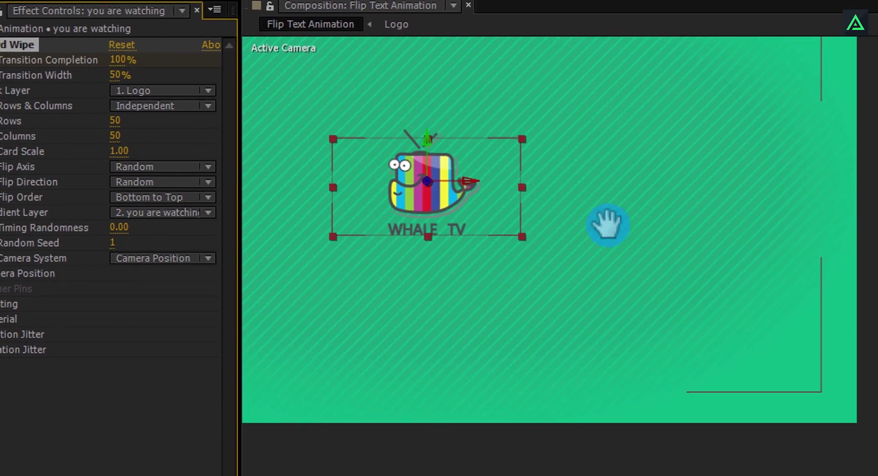
pyautogui.moveTo(778, 298); pyautogui.dragTo(877, 398)
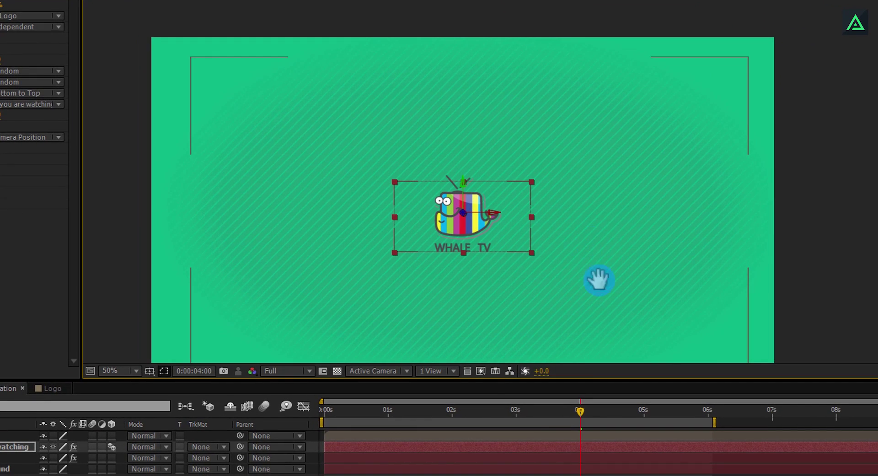
pyautogui.click(522, 414)
pyautogui.moveTo(540, 414); pyautogui.dragTo(591, 425)
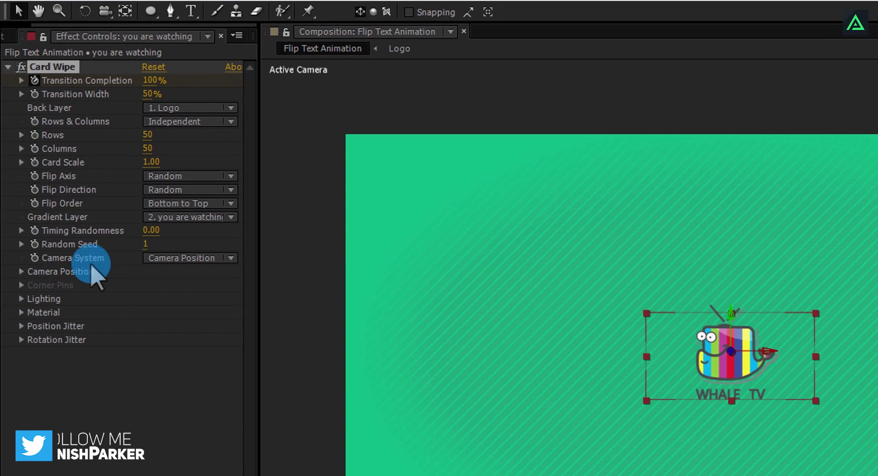
# Step: Switch Card Wipe's Camera System to Corner Pins and expand the Corner Pins settings
pyautogui.click(178, 257)
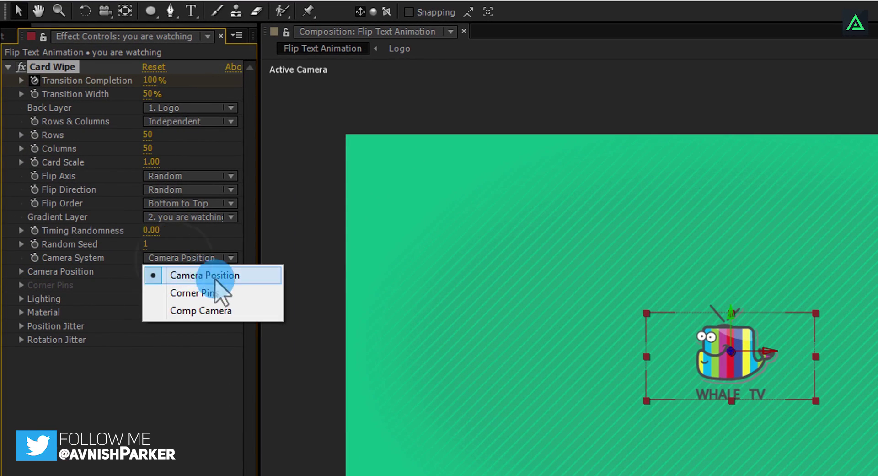
pyautogui.click(227, 294)
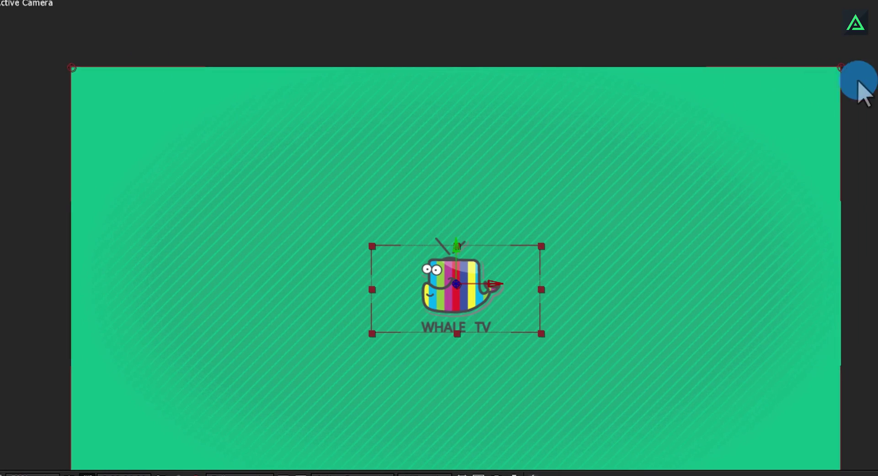
pyautogui.moveTo(780, 286); pyautogui.dragTo(776, 229)
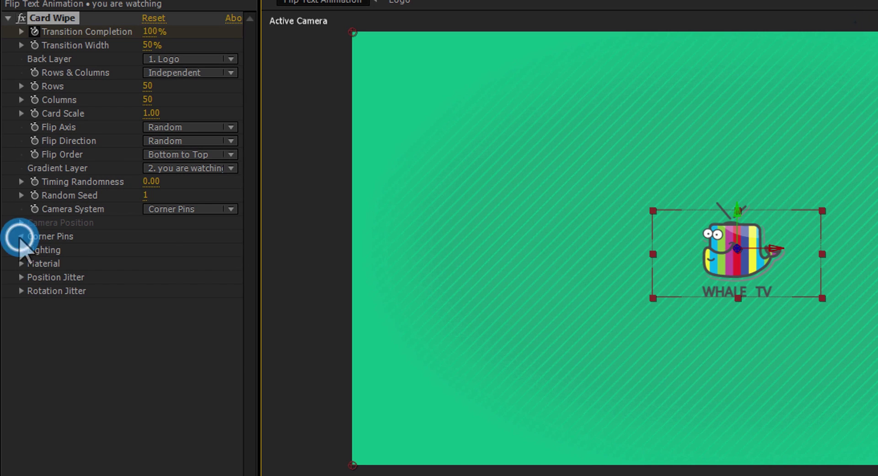
pyautogui.click(21, 236)
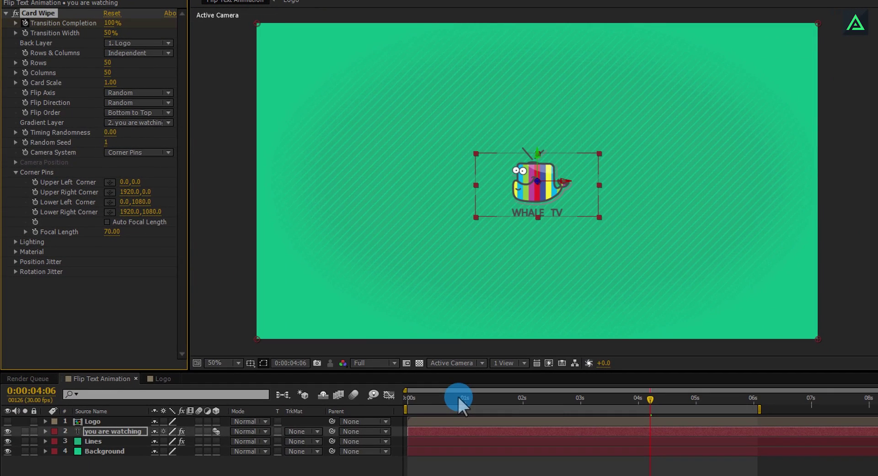
# Step: At the timeline start, keyframe the Upper Left Corner pin pulled inward to 212,184
pyautogui.click(437, 398)
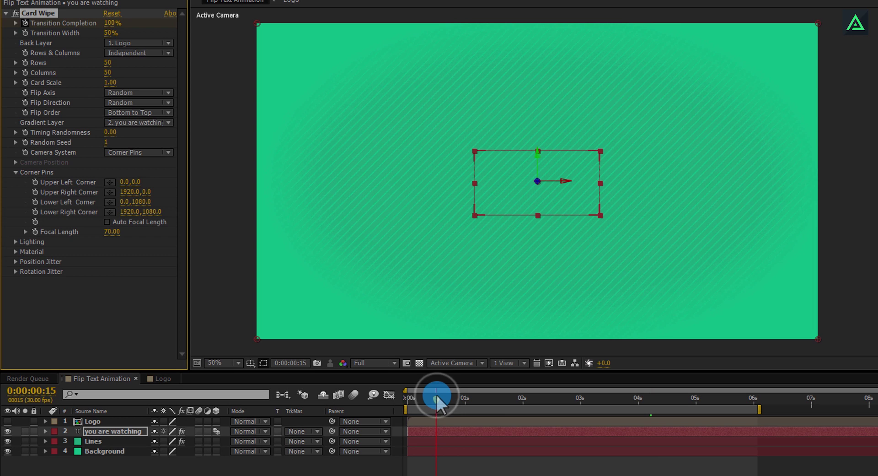
pyautogui.click(409, 399)
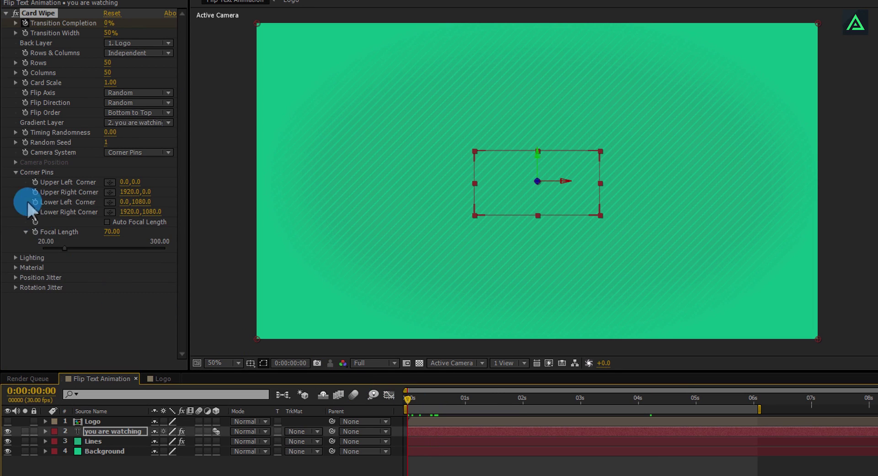
pyautogui.click(35, 182)
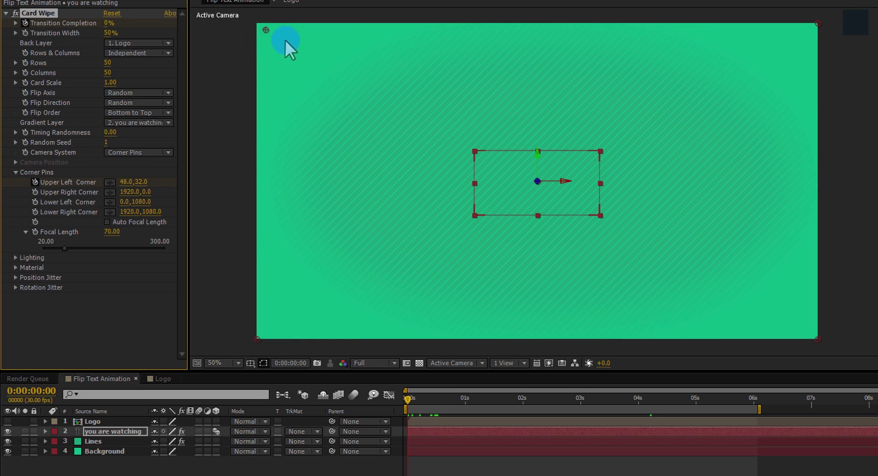
pyautogui.moveTo(320, 75); pyautogui.dragTo(328, 97)
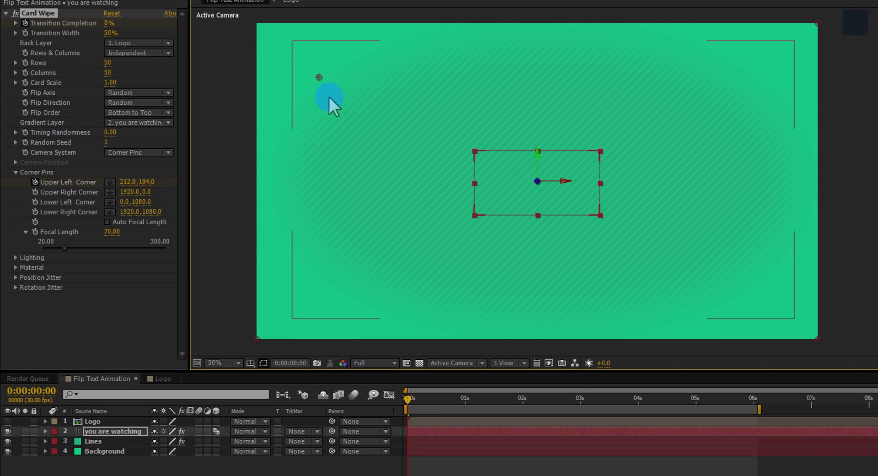
# Step: At the 5-second mark, set the Upper Left Corner pin to 0,0
pyautogui.click(447, 422)
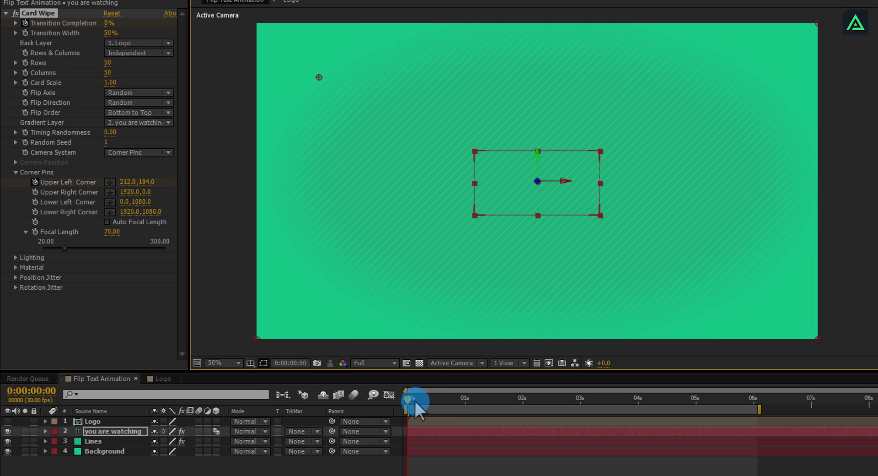
pyautogui.moveTo(497, 409); pyautogui.dragTo(697, 406)
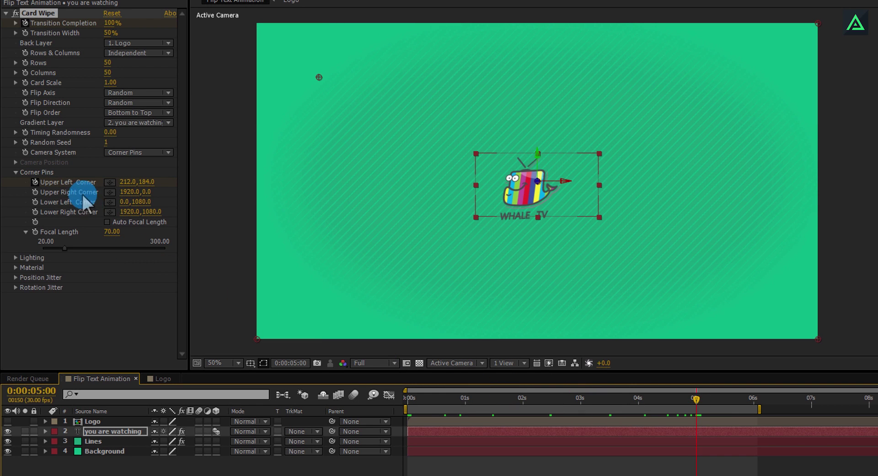
pyautogui.moveTo(320, 76); pyautogui.dragTo(281, 27)
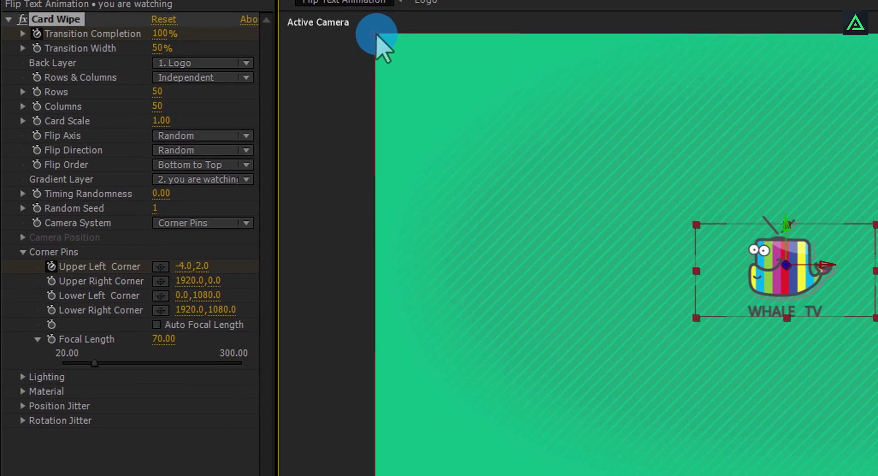
pyautogui.click(191, 279)
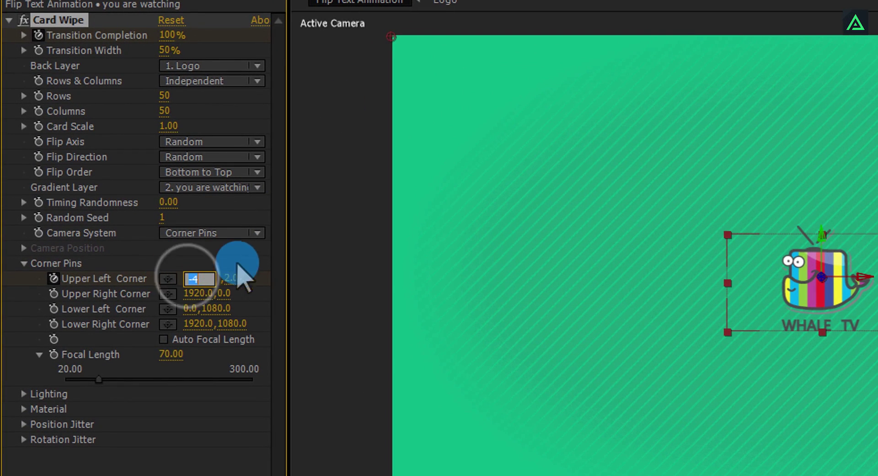
pyautogui.write('0')
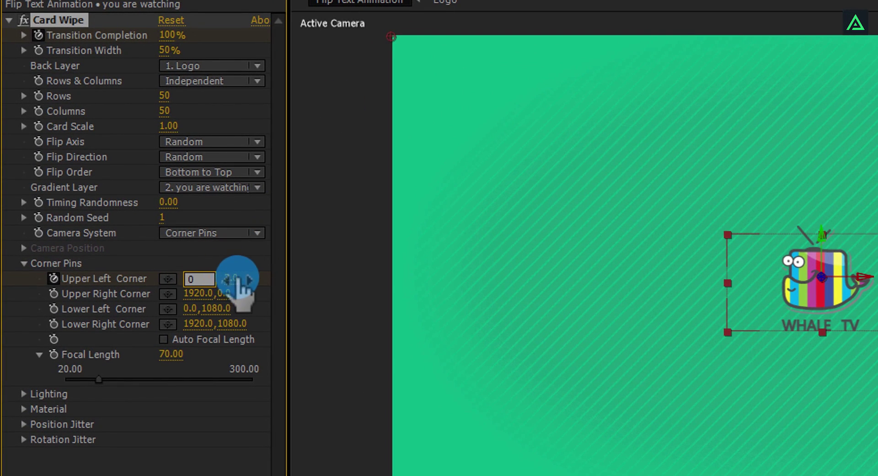
pyautogui.click(227, 278)
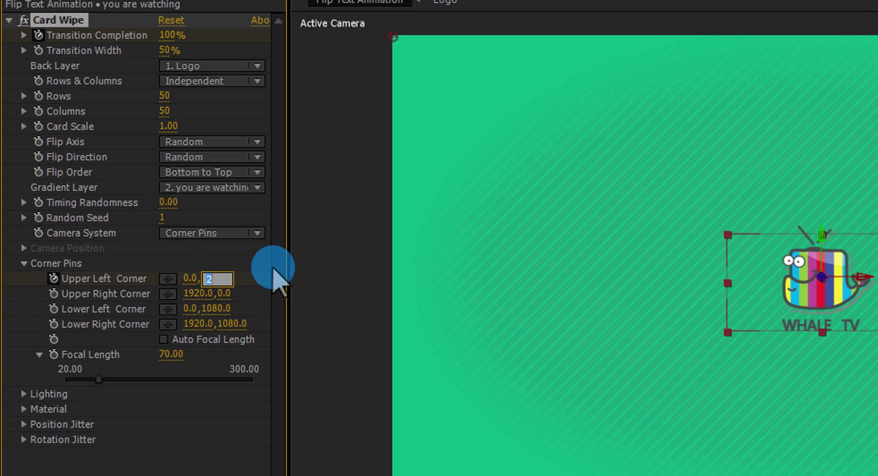
pyautogui.write('0')
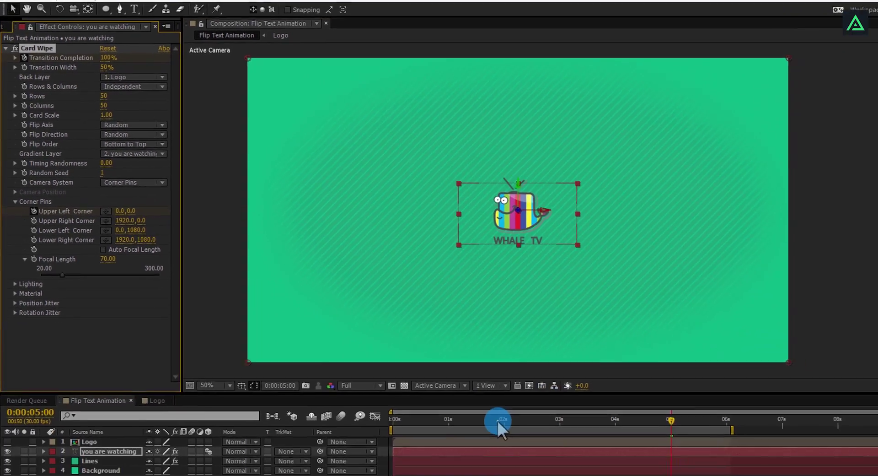
# Step: Scrub the timeline to preview the text flipping in with the corner-pin move
pyautogui.click(500, 423)
pyautogui.moveTo(429, 376); pyautogui.dragTo(494, 371)
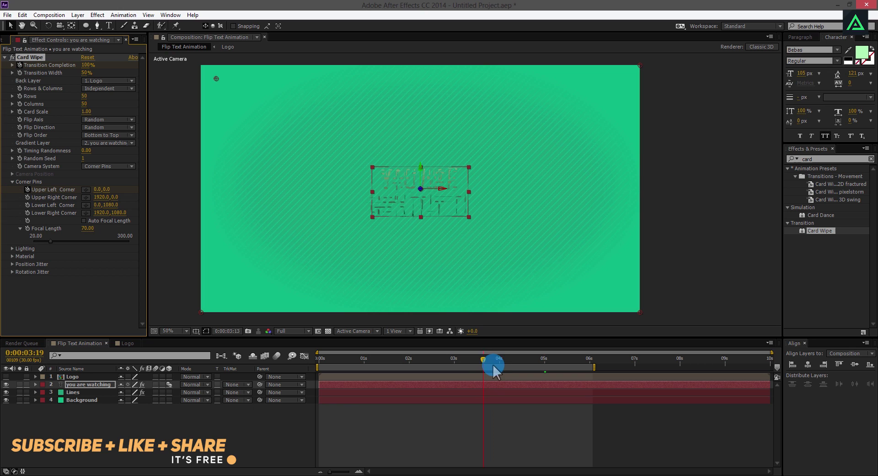
pyautogui.moveTo(555, 376)
pyautogui.mouseDown()
pyautogui.moveTo(390, 358)
pyautogui.moveTo(570, 370)
pyautogui.mouseUp()
pyautogui.click(425, 243)
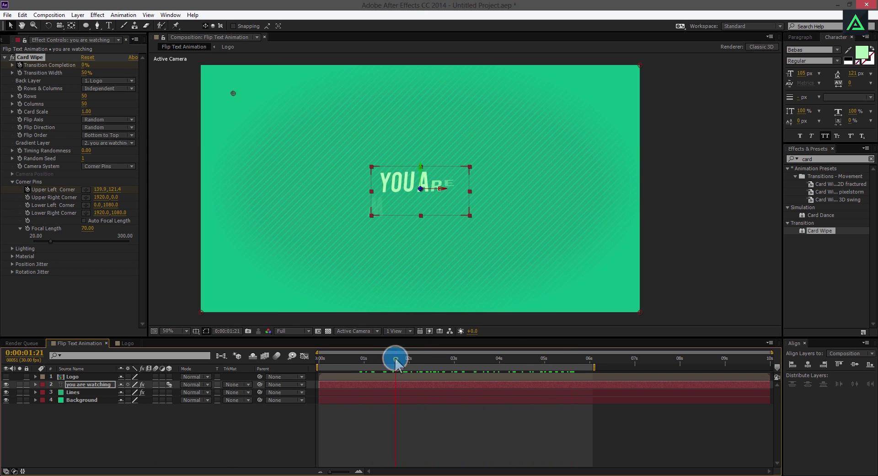
pyautogui.moveTo(420, 361); pyautogui.dragTo(442, 362)
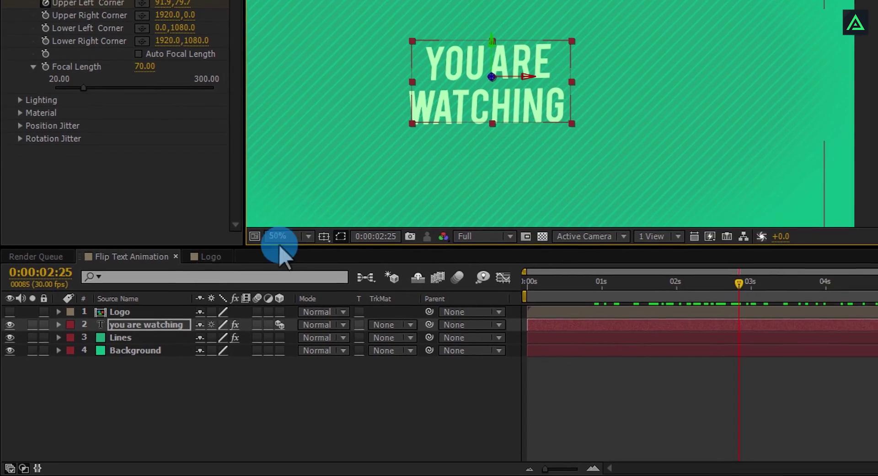
# Step: Add a Drop Shadow layer style to the YOU ARE WATCHING text layer
pyautogui.rightClick(135, 325)
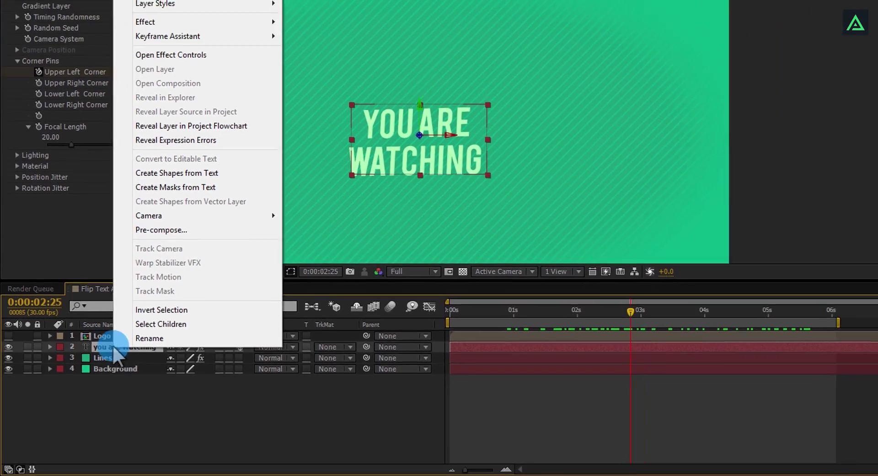
pyautogui.moveTo(155, 49)
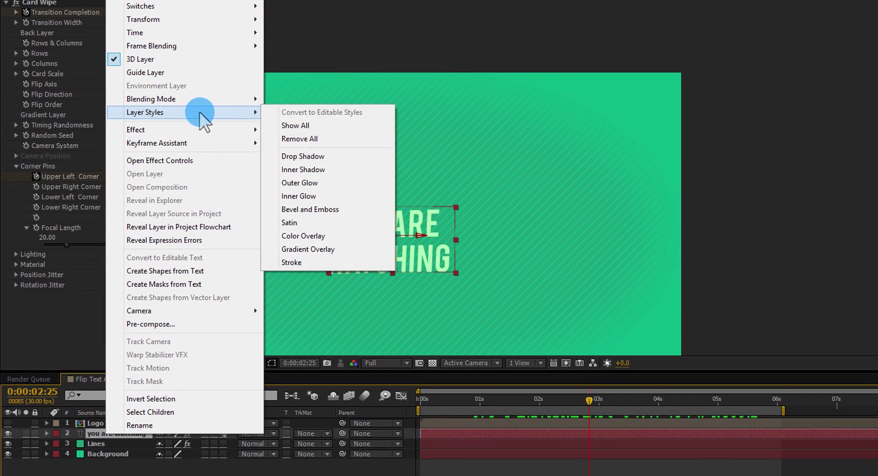
pyautogui.click(328, 158)
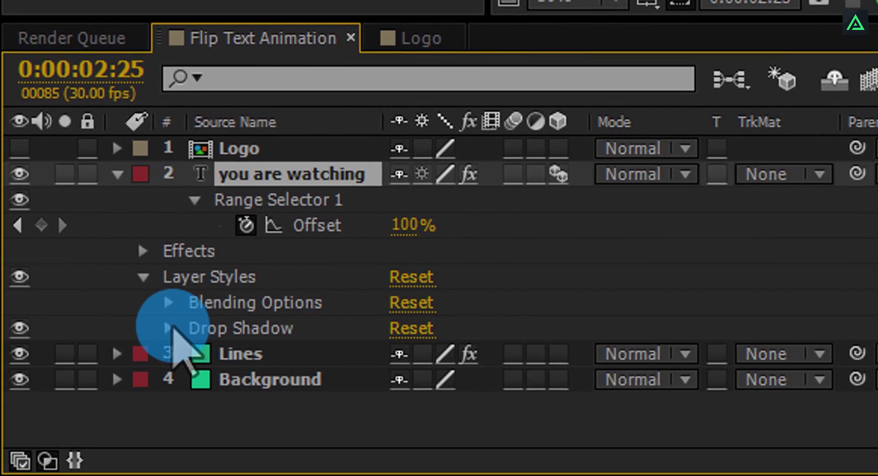
pyautogui.click(158, 344)
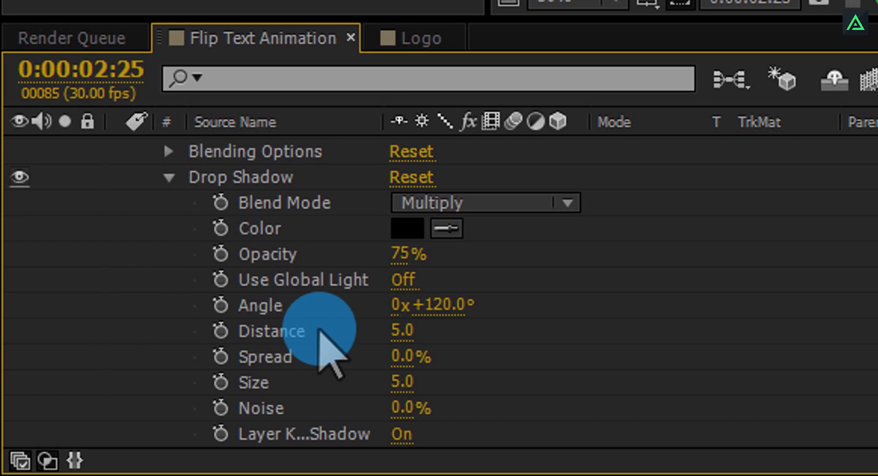
# Step: Set the drop shadow's Size to 0, Opacity to 30% and Distance to 10
pyautogui.click(404, 382)
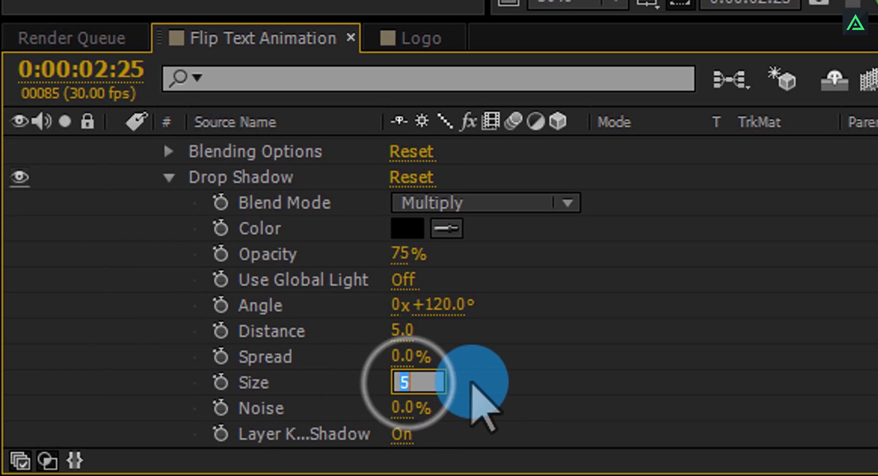
pyautogui.write('0')
pyautogui.press('Return')
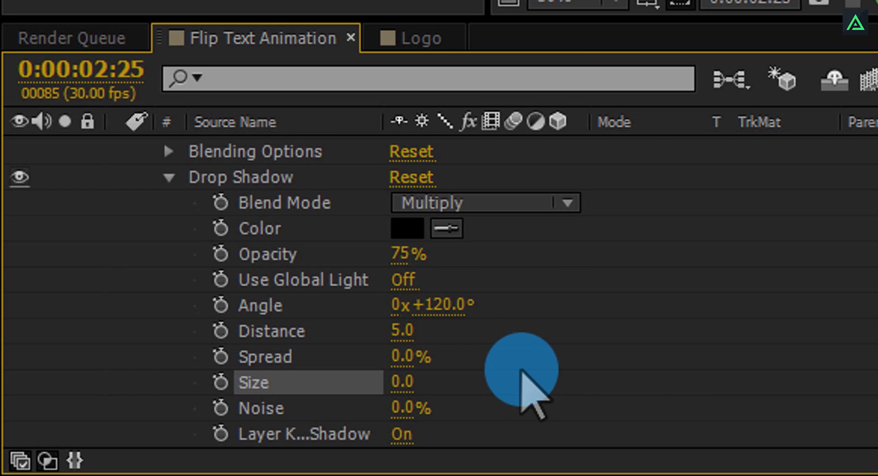
pyautogui.click(403, 254)
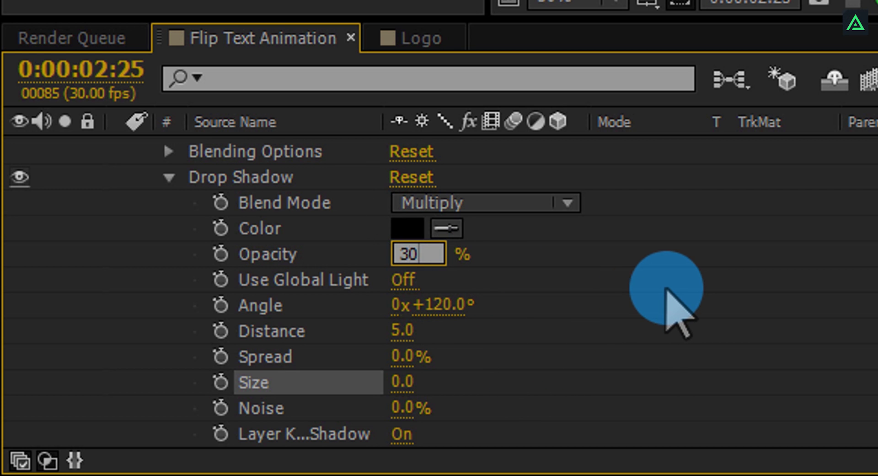
pyautogui.write('30')
pyautogui.press('Return')
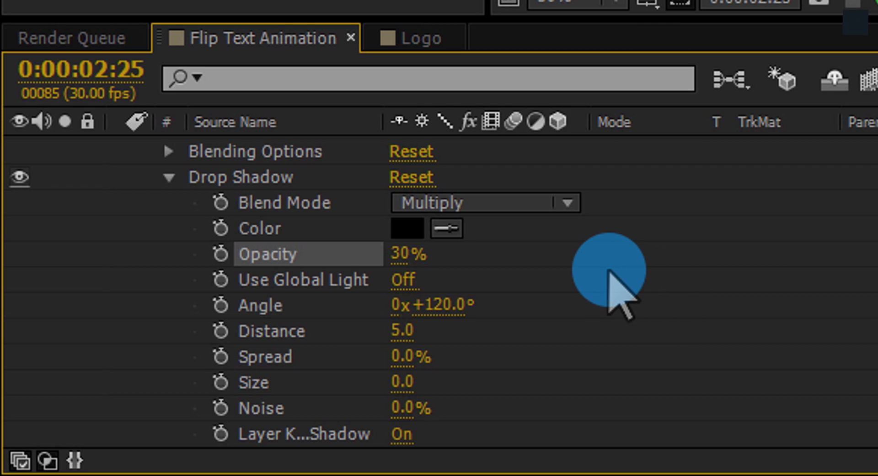
pyautogui.click(403, 330)
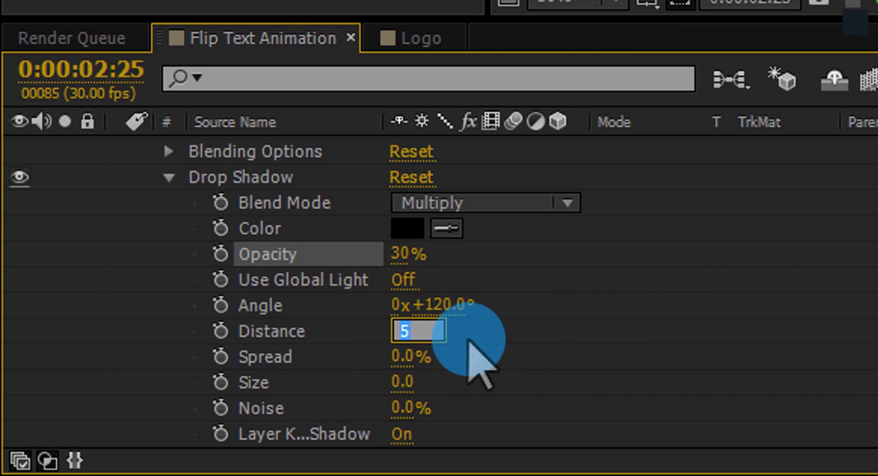
pyautogui.write('10')
pyautogui.press('Return')
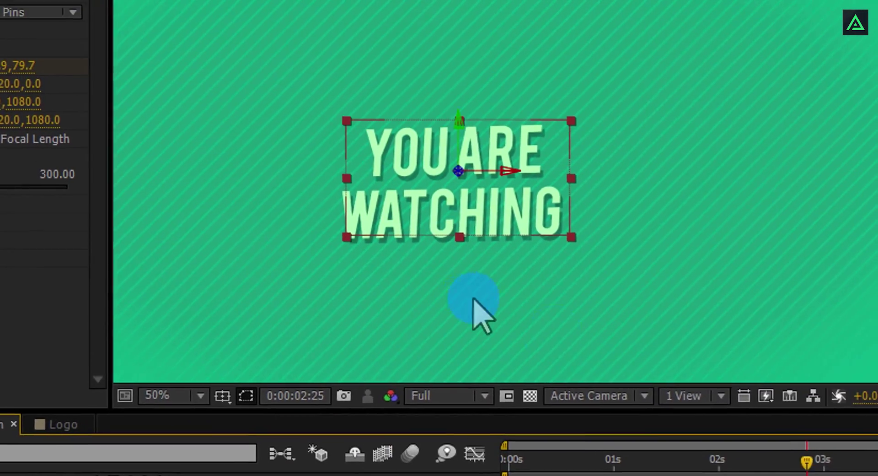
pyautogui.moveTo(785, 469); pyautogui.dragTo(877, 471)
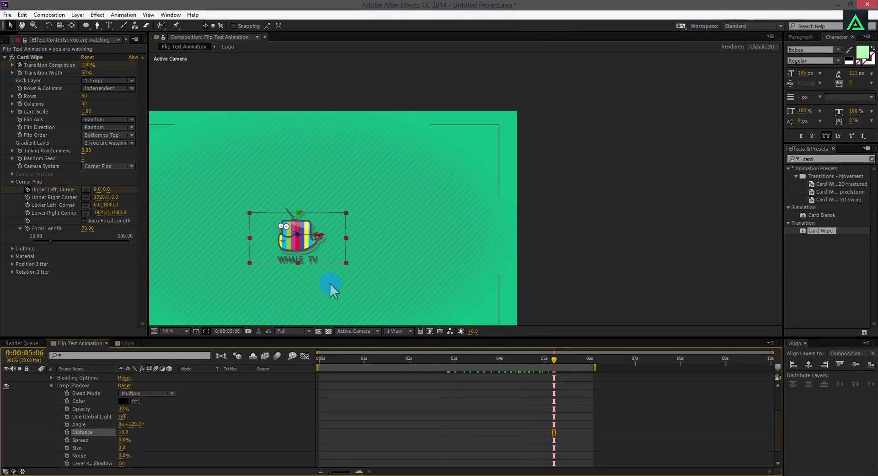
pyautogui.moveTo(353, 254); pyautogui.dragTo(480, 207)
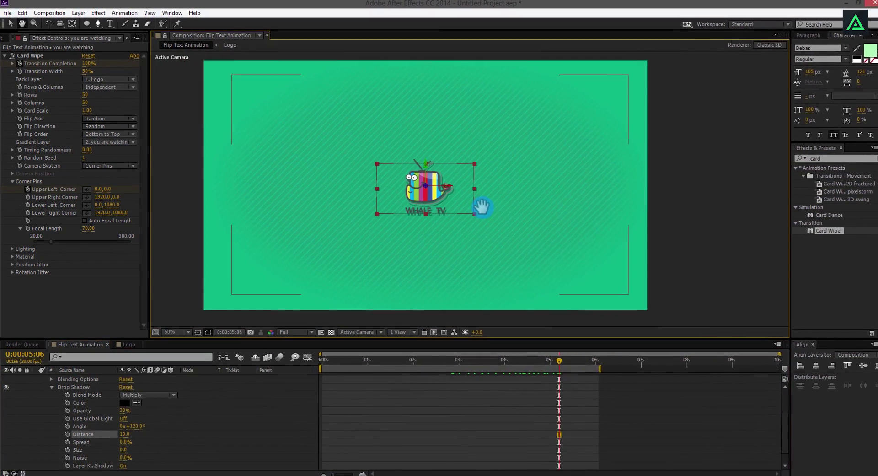
pyautogui.press('space')
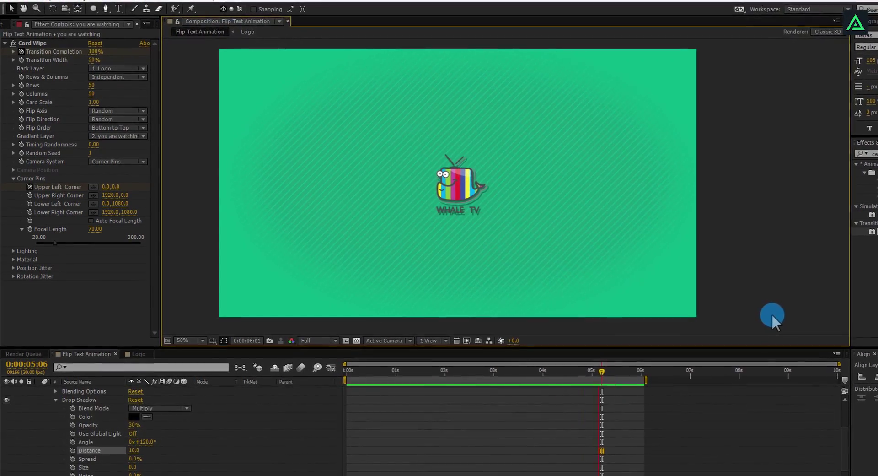
pyautogui.press('space')
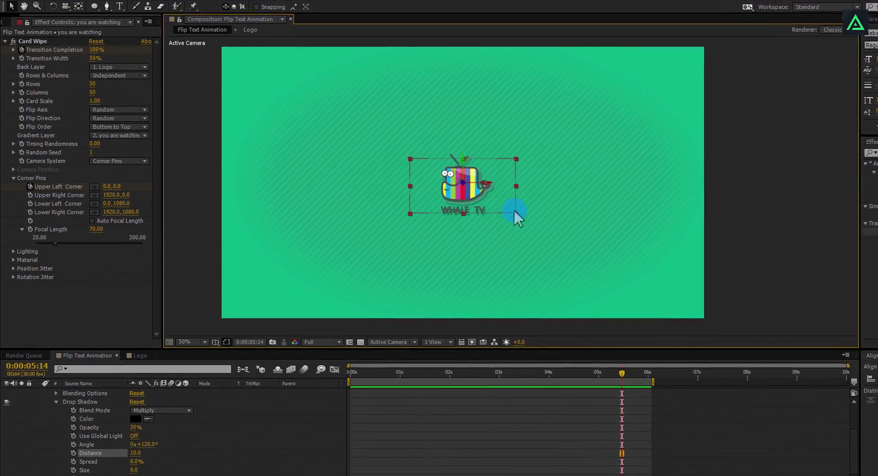
pyautogui.scroll(3, 98, 424)
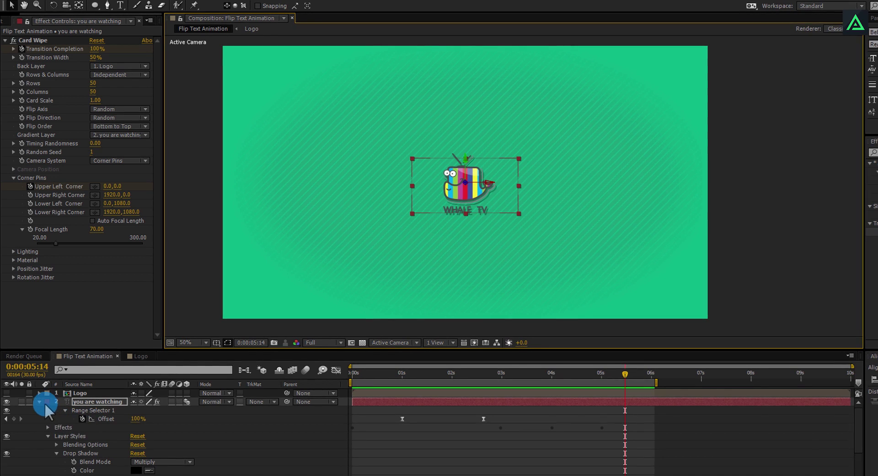
# Step: Open the Logo precomp and shift the Whale TV logo to the right
pyautogui.click(38, 401)
pyautogui.click(79, 392)
pyautogui.doubleClick(82, 393)
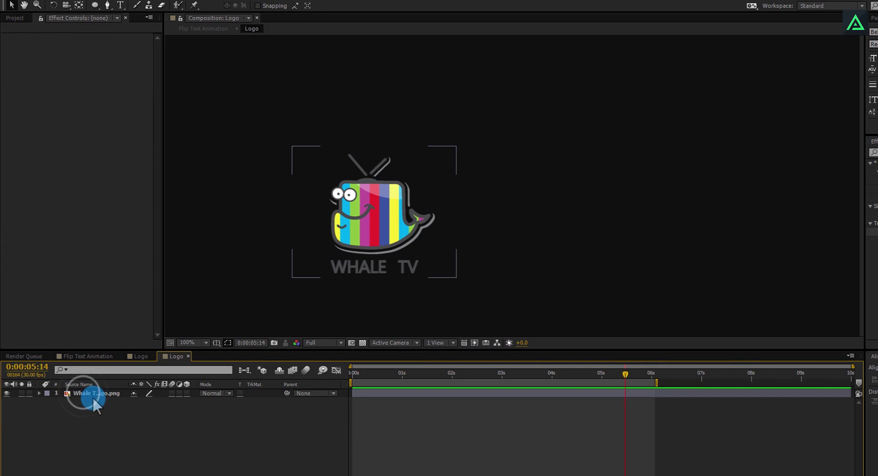
pyautogui.moveTo(342, 267); pyautogui.dragTo(443, 266)
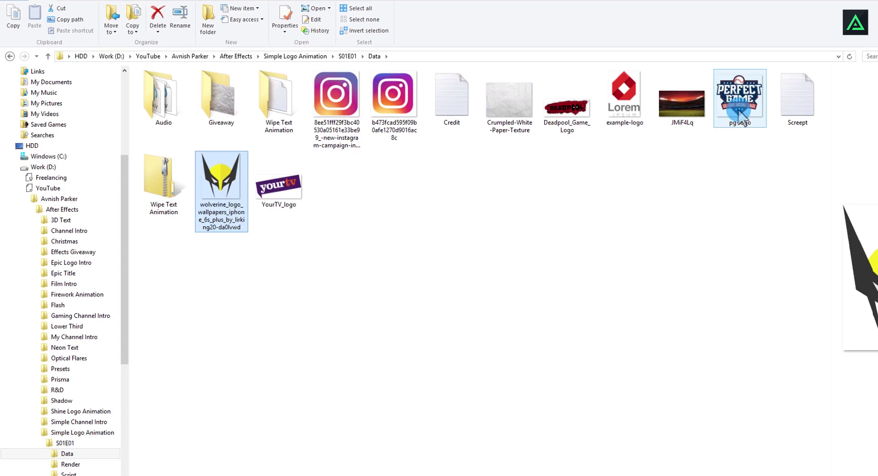
# Step: Add pg-logo.png to the Logo comp at 41% scale and preview it in Flip Text Animation
pyautogui.moveTo(743, 117); pyautogui.dragTo(47, 211)
pyautogui.moveTo(35, 137); pyautogui.dragTo(87, 389)
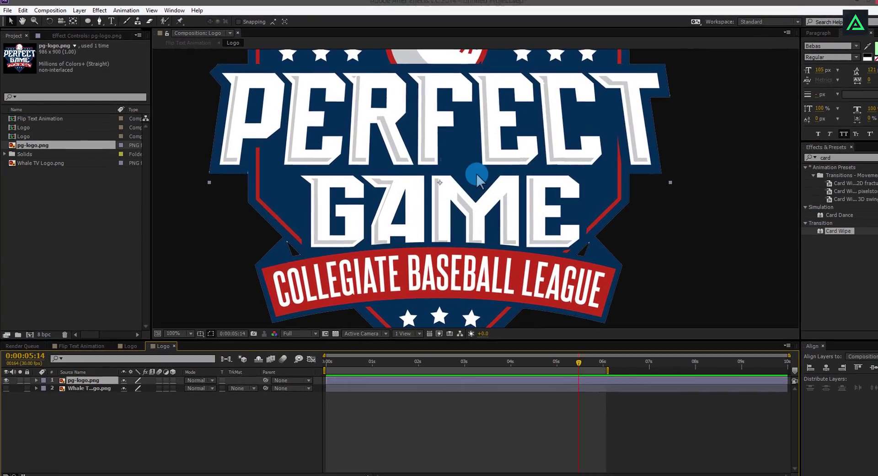
pyautogui.scroll(-2, 477, 180)
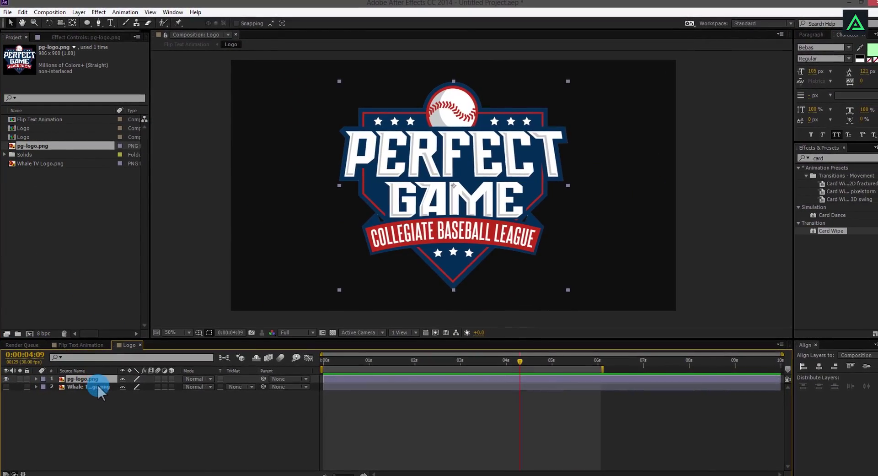
pyautogui.press('s')
pyautogui.click(136, 386)
pyautogui.moveTo(135, 385); pyautogui.dragTo(126, 390)
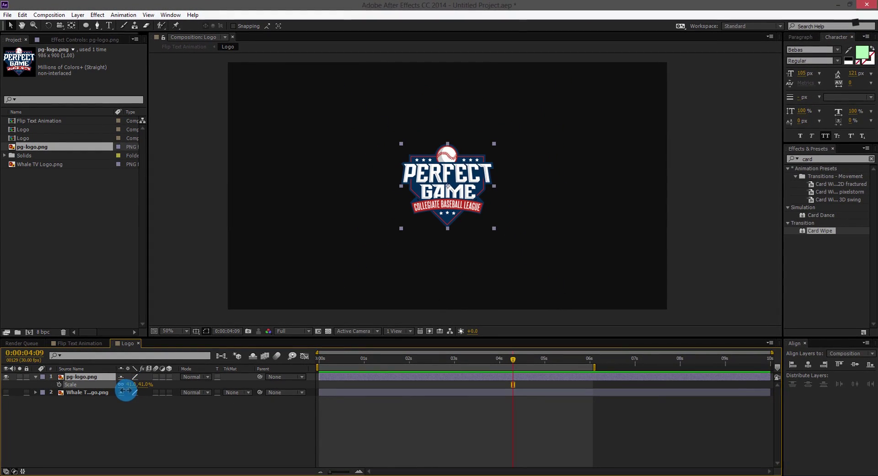
pyautogui.click(91, 344)
pyautogui.moveTo(378, 359); pyautogui.dragTo(460, 362)
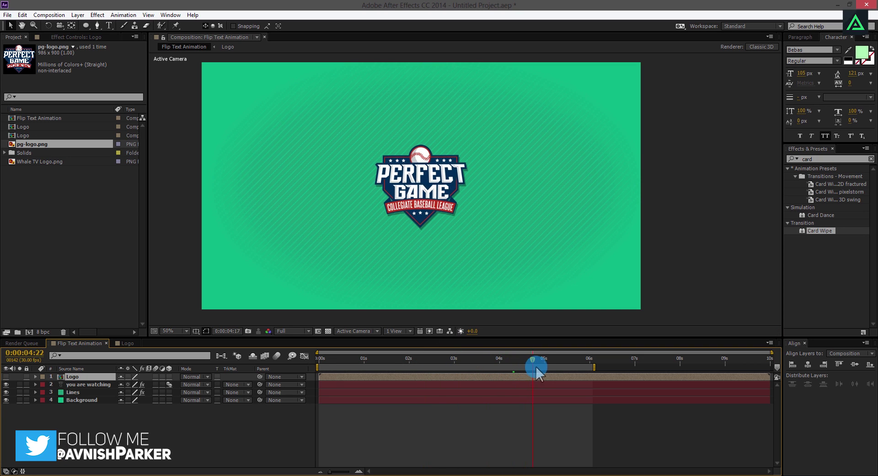
pyautogui.moveTo(550, 367); pyautogui.dragTo(556, 369)
pyautogui.moveTo(820, 230); pyautogui.dragTo(674, 198)
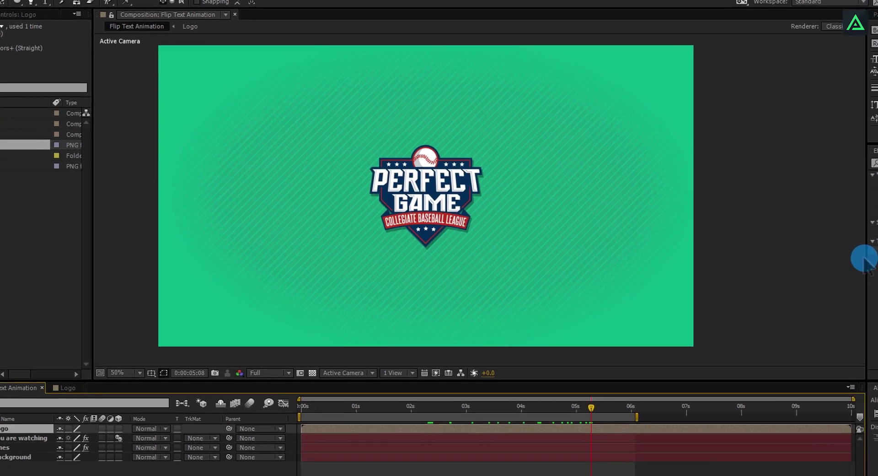